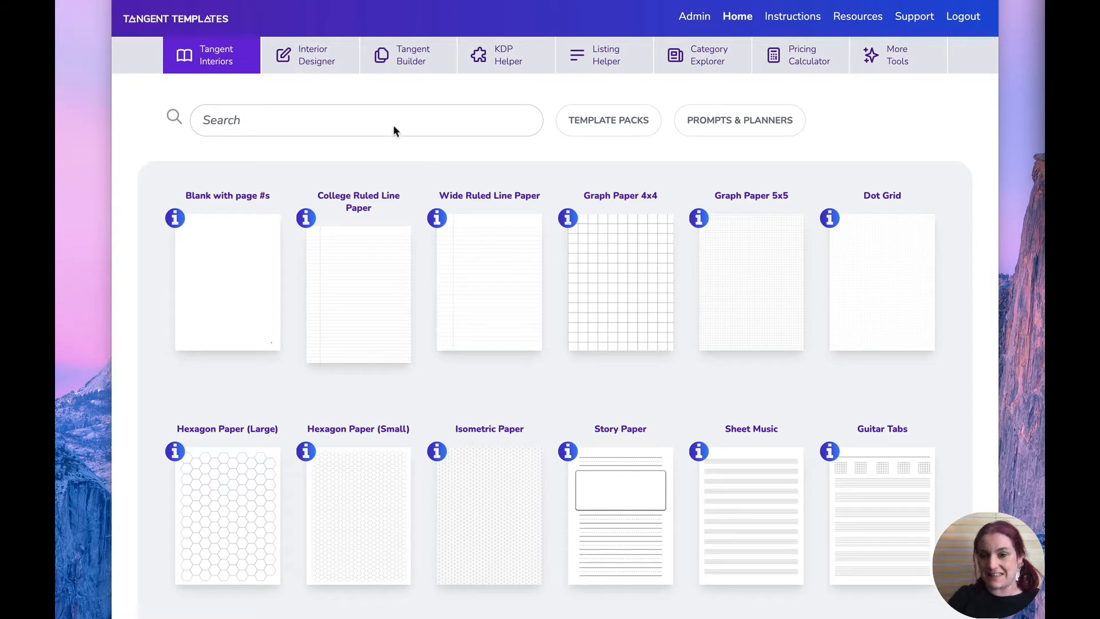
Step: Start a new 8.5 x 11 Interior Designer project with bleed and add the diving-helmet character from the Robots And Monsters images
click(317, 56)
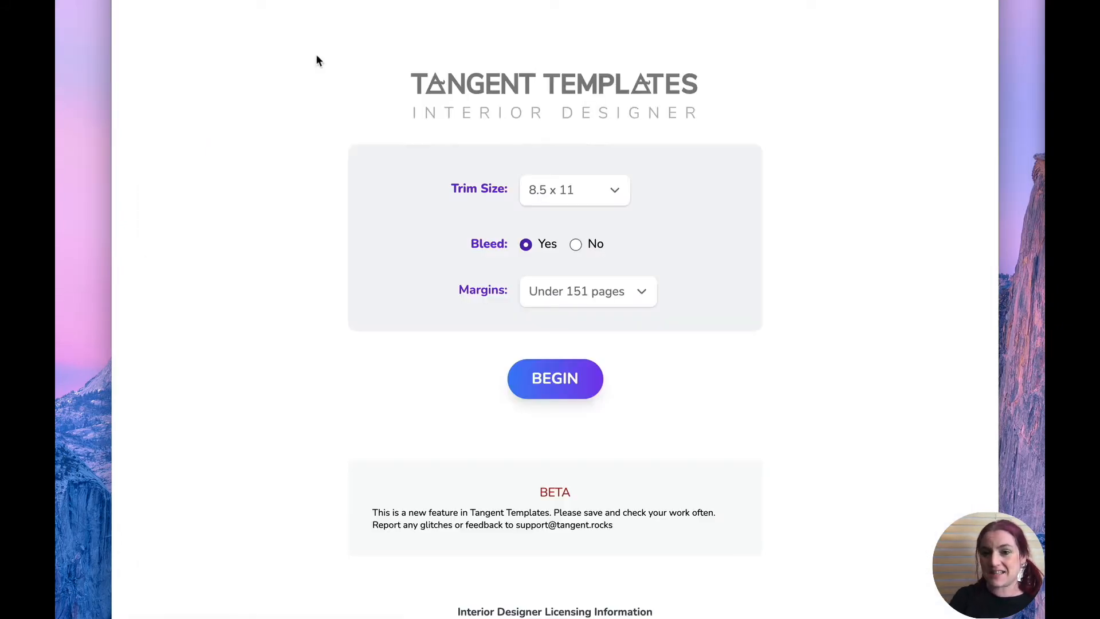
click(531, 368)
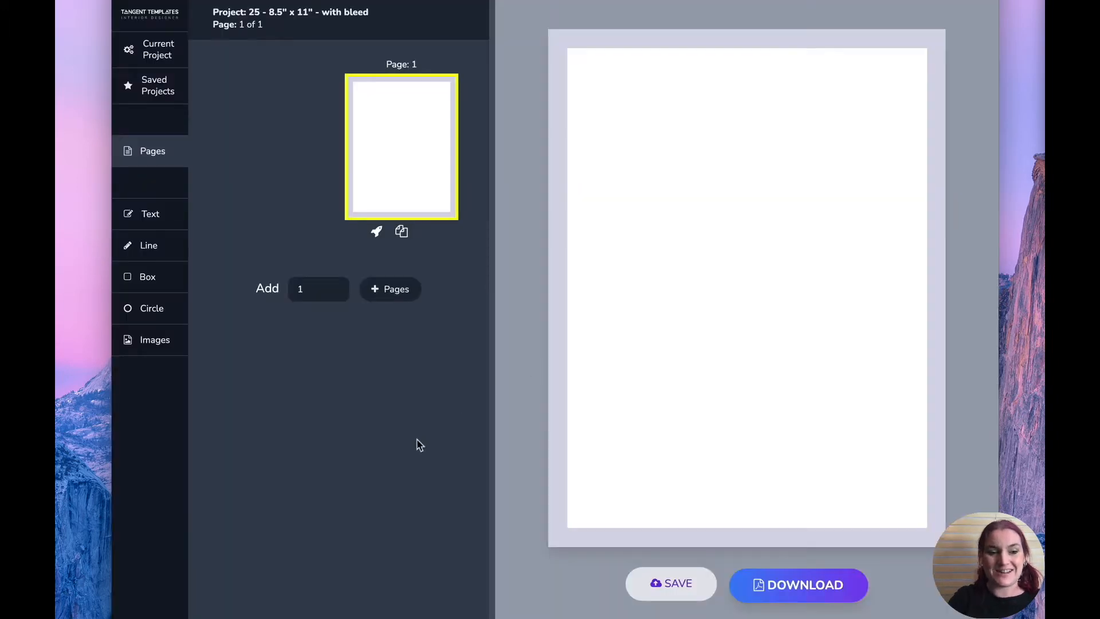
click(158, 347)
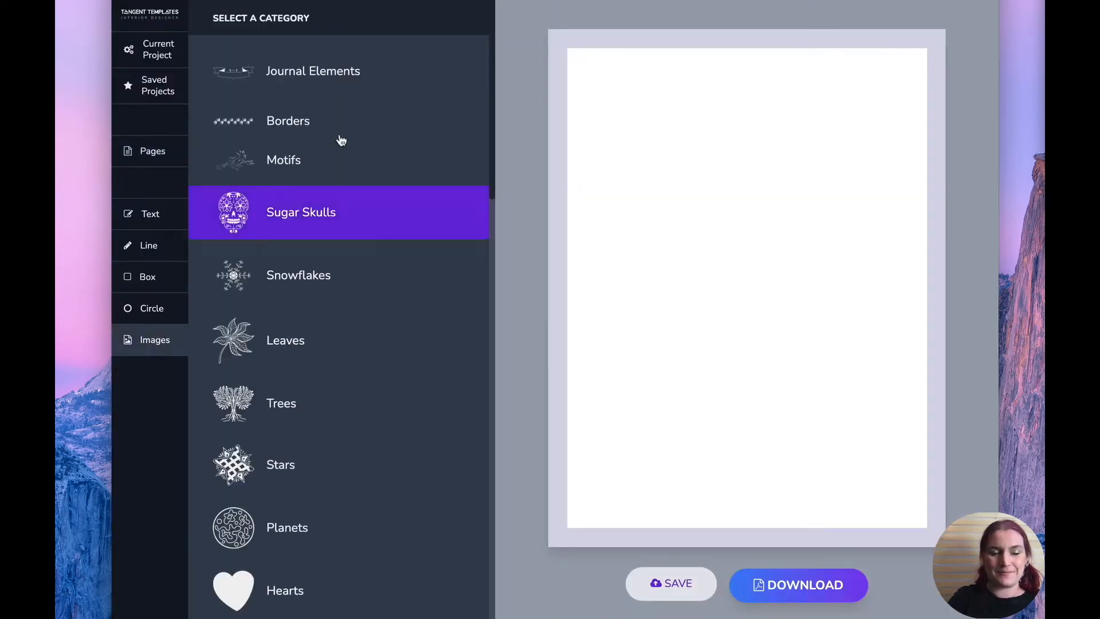
scroll(373, 111, down, 10)
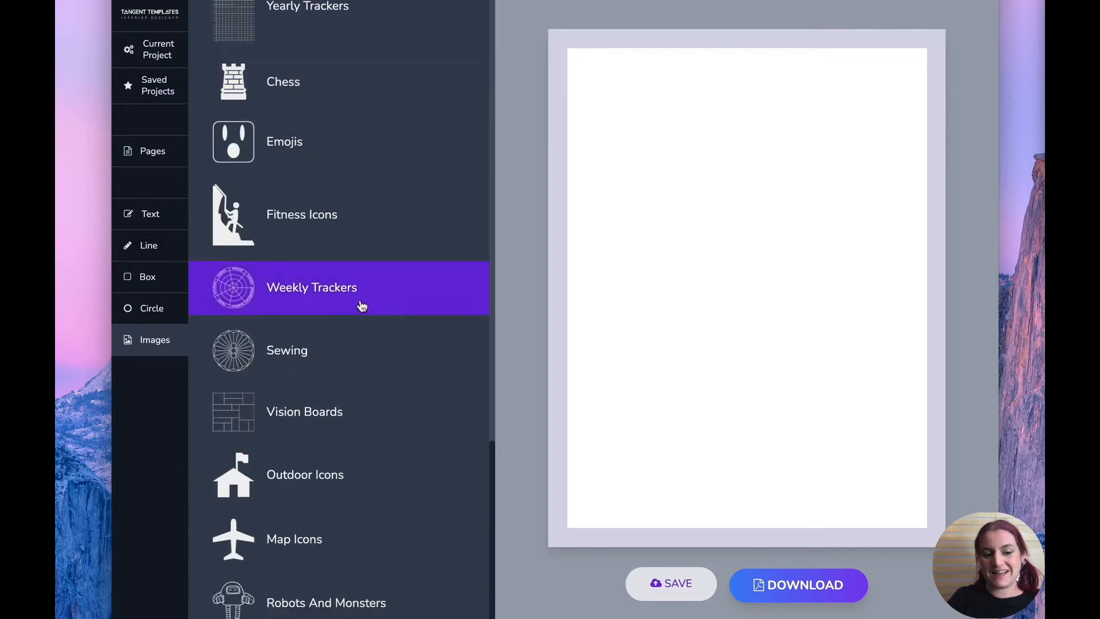
click(356, 596)
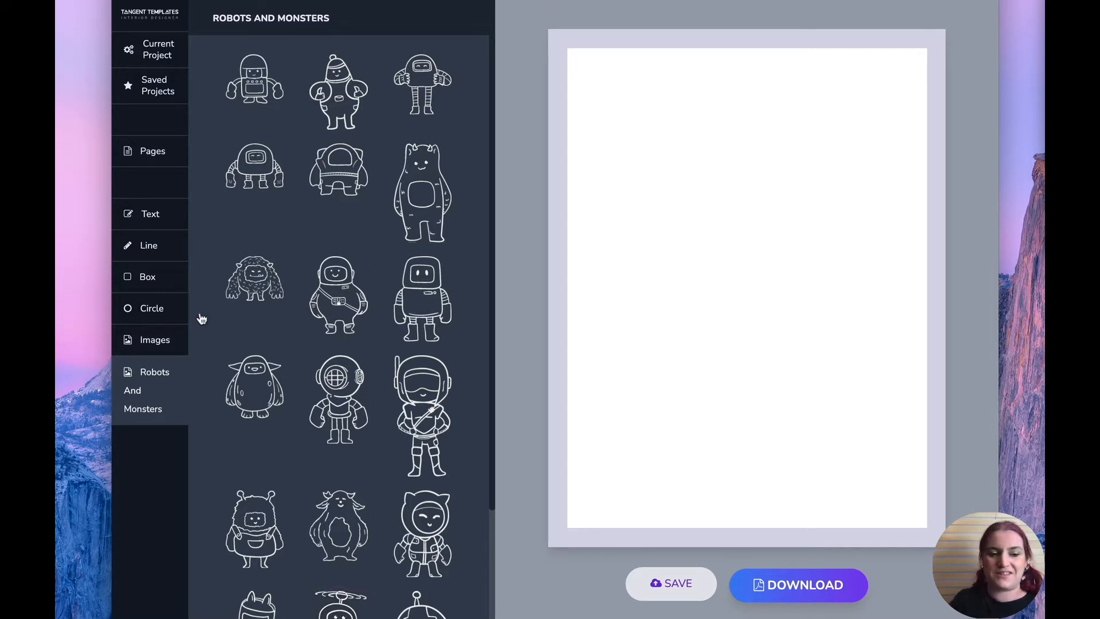
click(338, 402)
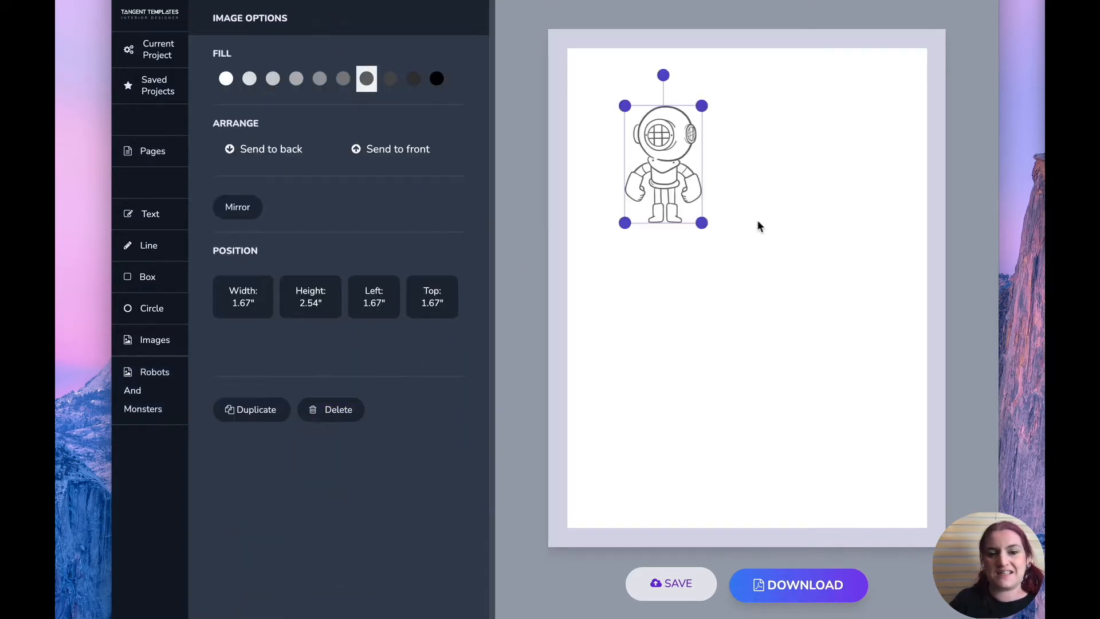
Step: Resize the diving-helmet character to about 1.39 by 2.12 inches and move it near the page's bottom centre
drag(703, 223, 787, 311)
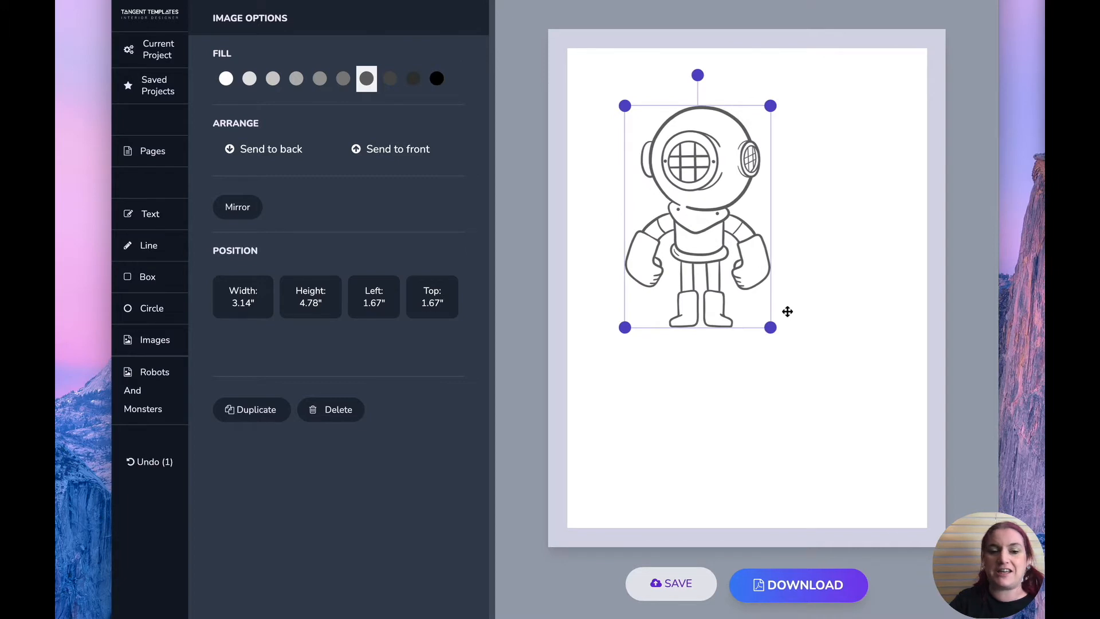
click(767, 332)
click(765, 324)
drag(773, 329, 690, 204)
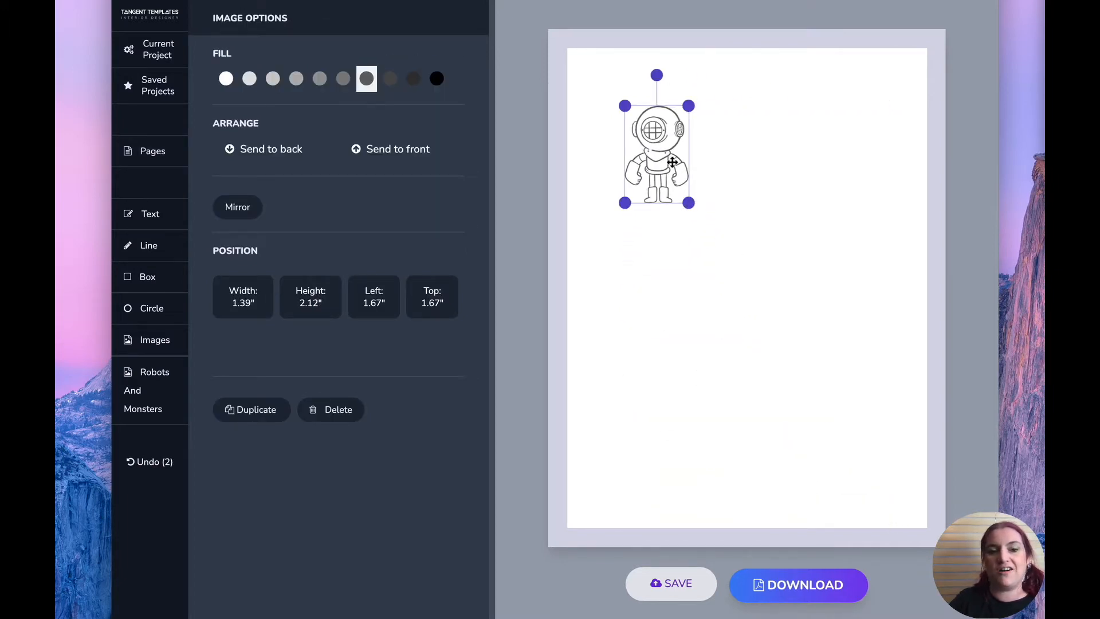
drag(669, 138, 736, 455)
click(716, 388)
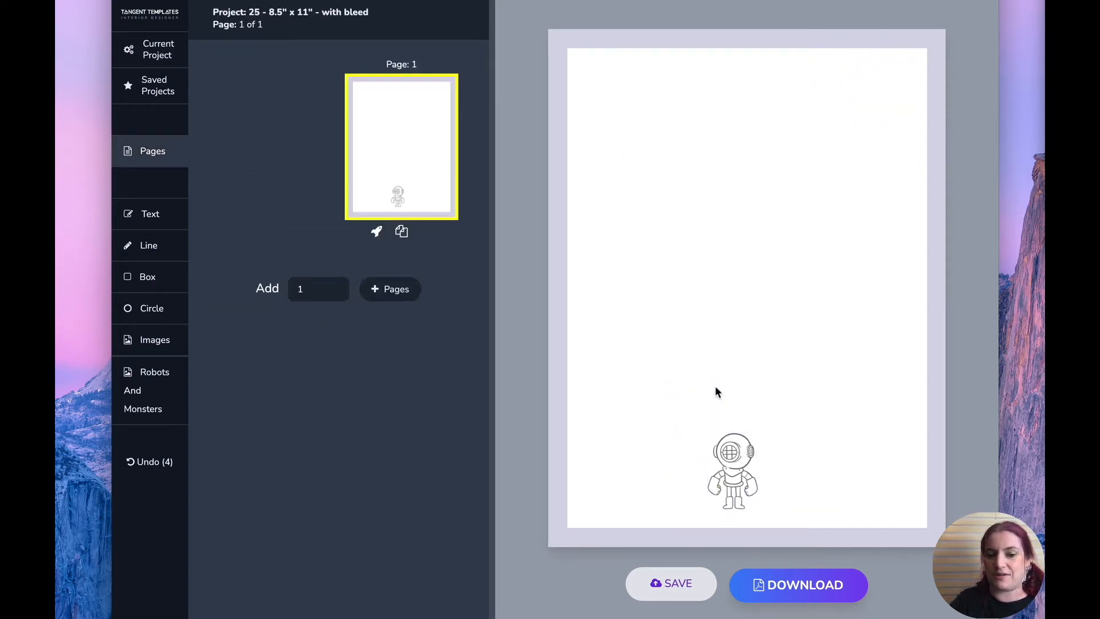
Step: Open the saved five-page project that begins with the Mood Key planet page
click(145, 87)
click(329, 86)
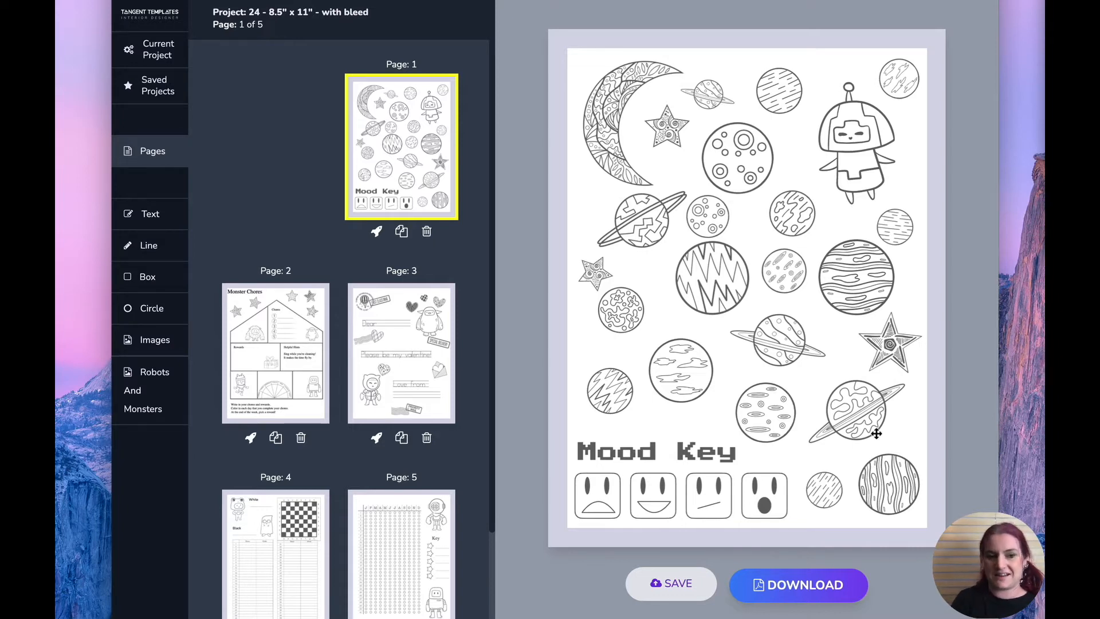
Step: Examine the Planets, Stars and Emojis image categories and the zigzag planet on the Mood Key page
click(154, 338)
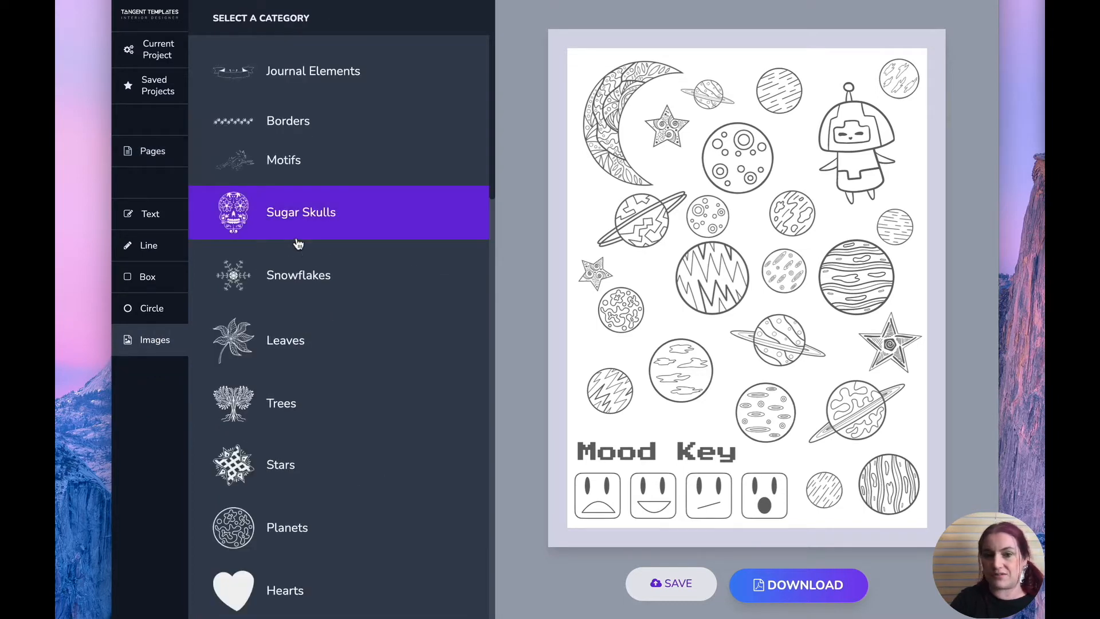
scroll(309, 198, down, 2)
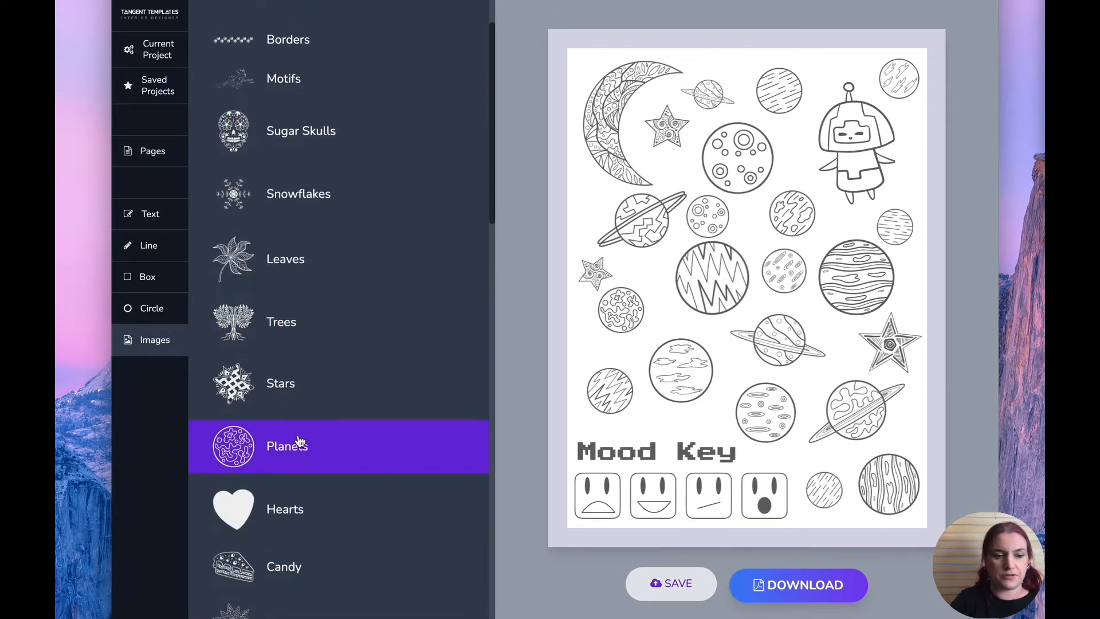
click(298, 442)
scroll(380, 167, down, 2)
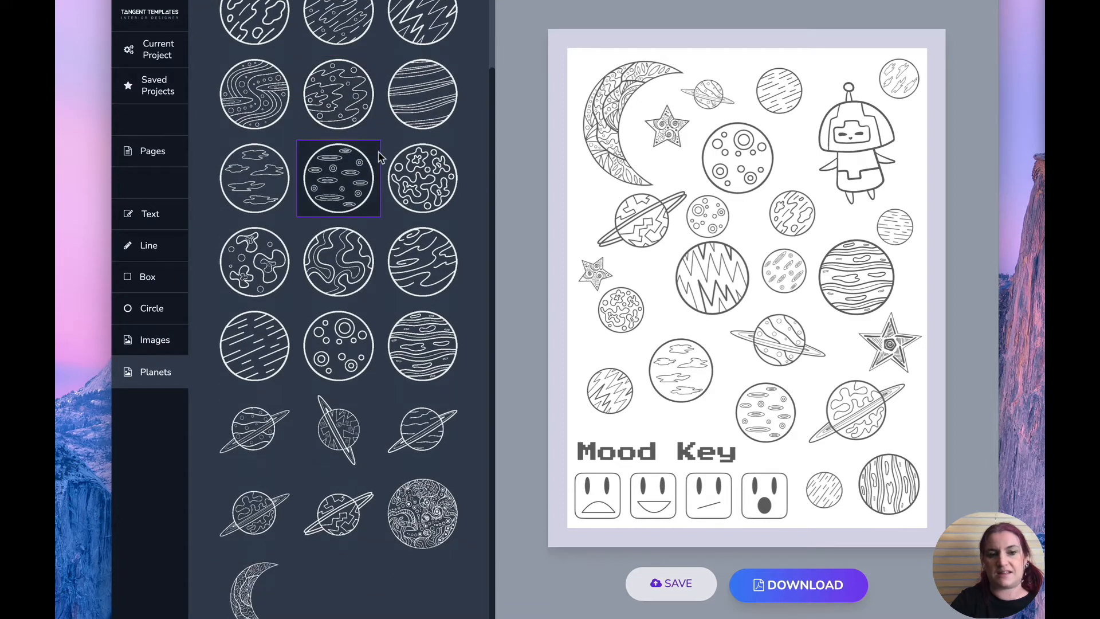
scroll(380, 156, up, 2)
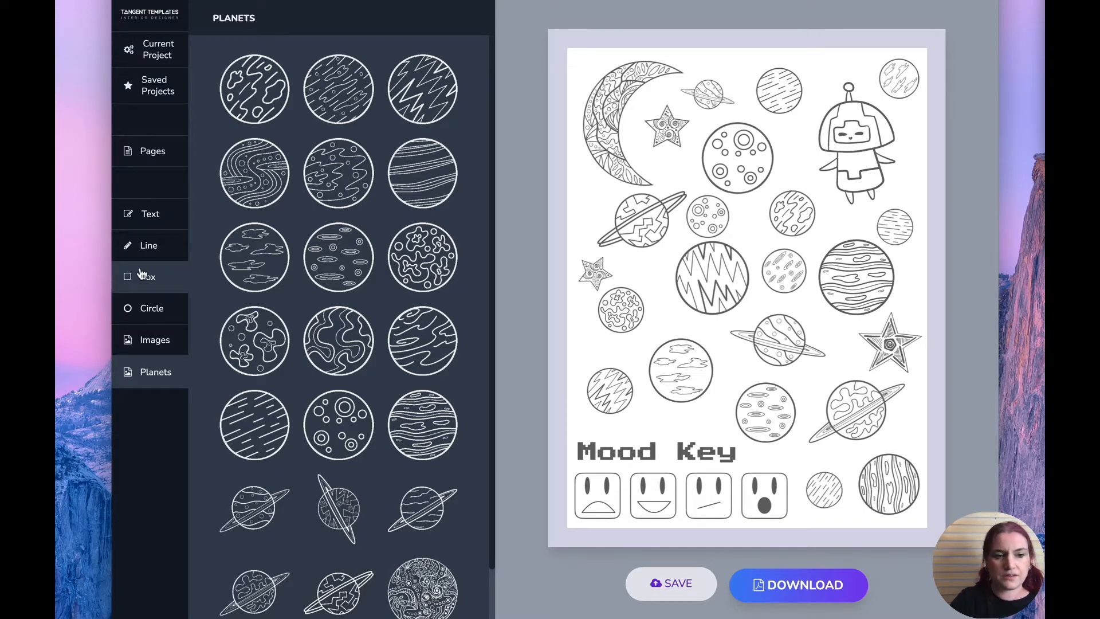
click(152, 338)
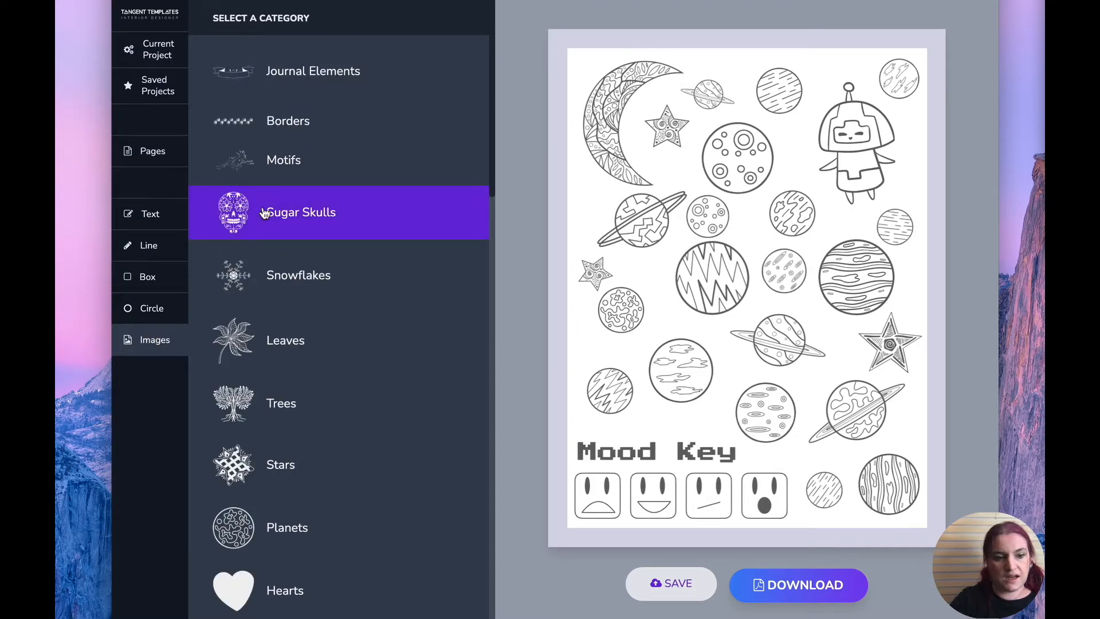
click(273, 467)
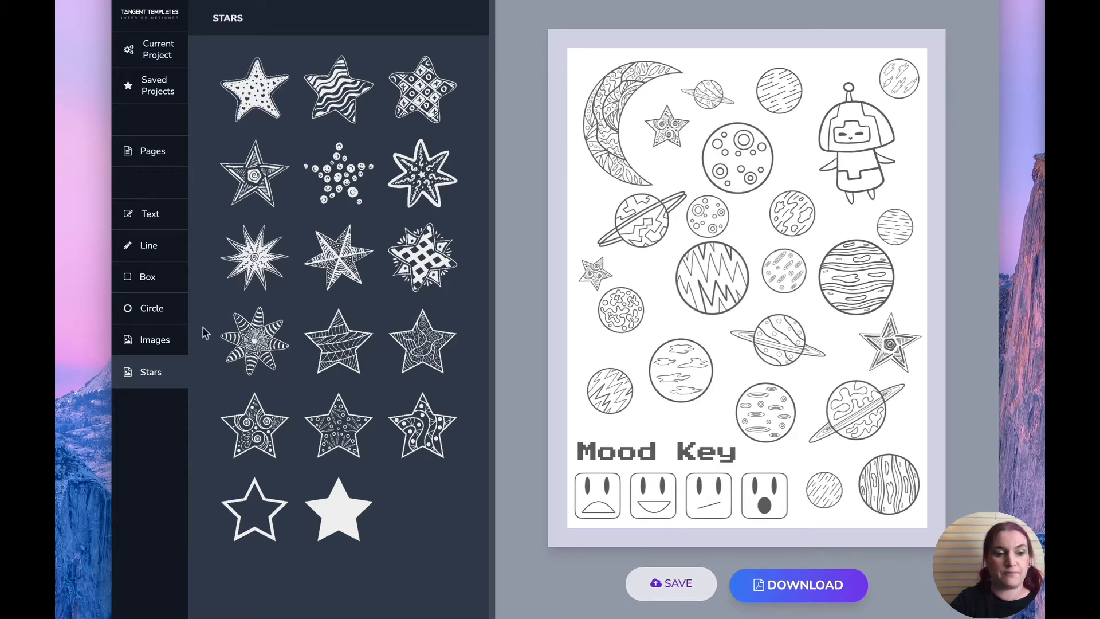
click(136, 341)
scroll(331, 285, down, 10)
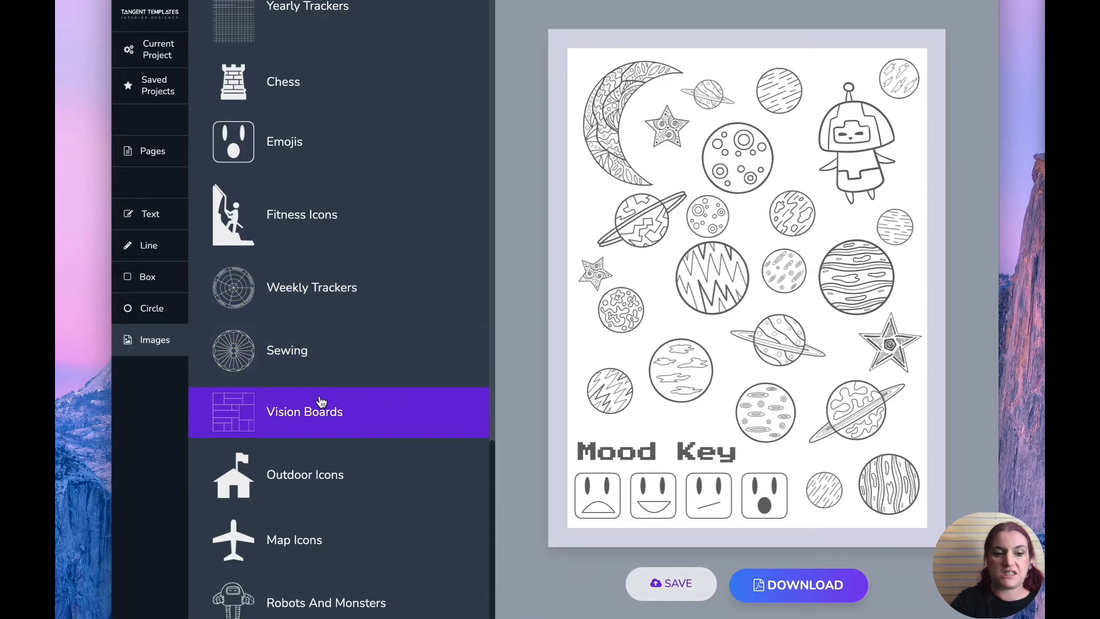
scroll(319, 398, up, 4)
click(314, 326)
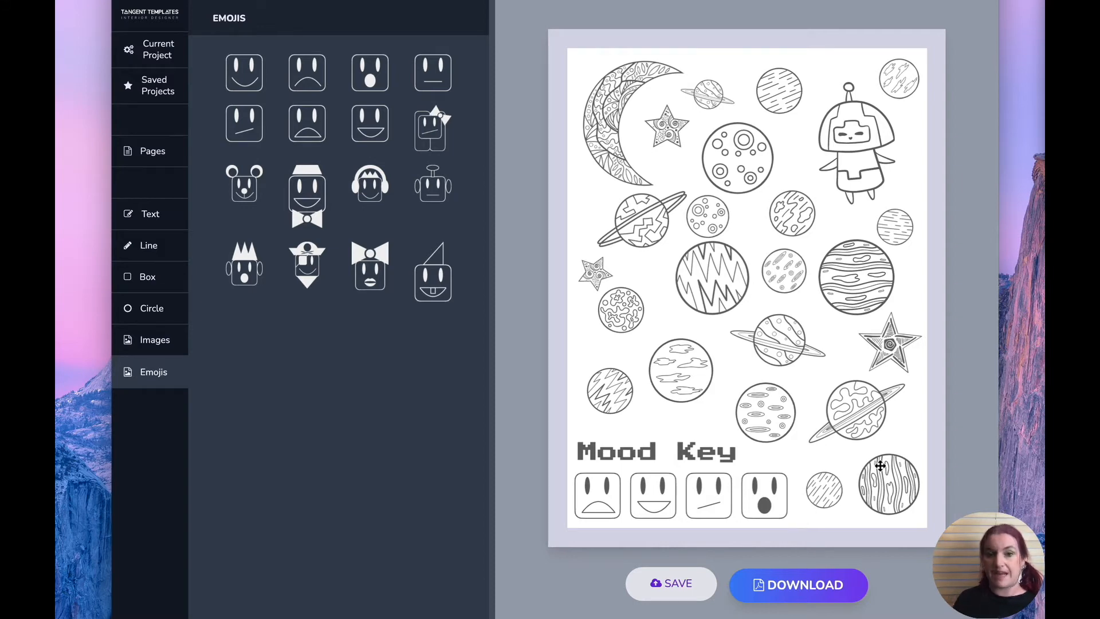
click(698, 263)
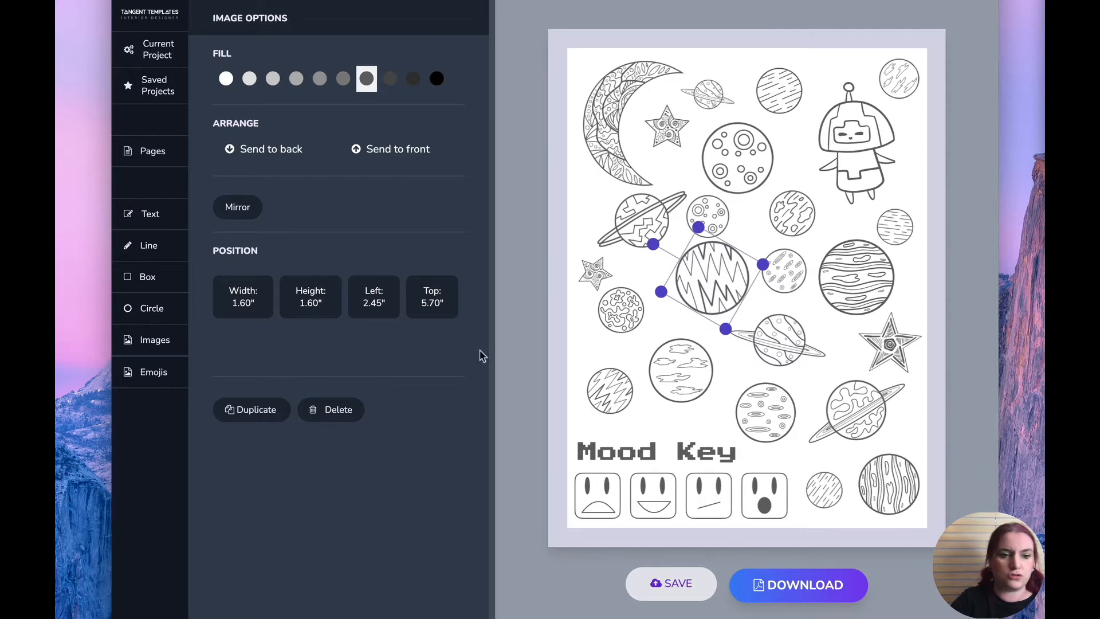
Step: Add one blank page to the end of the project and open it for editing
click(152, 165)
scroll(424, 553, down, 5)
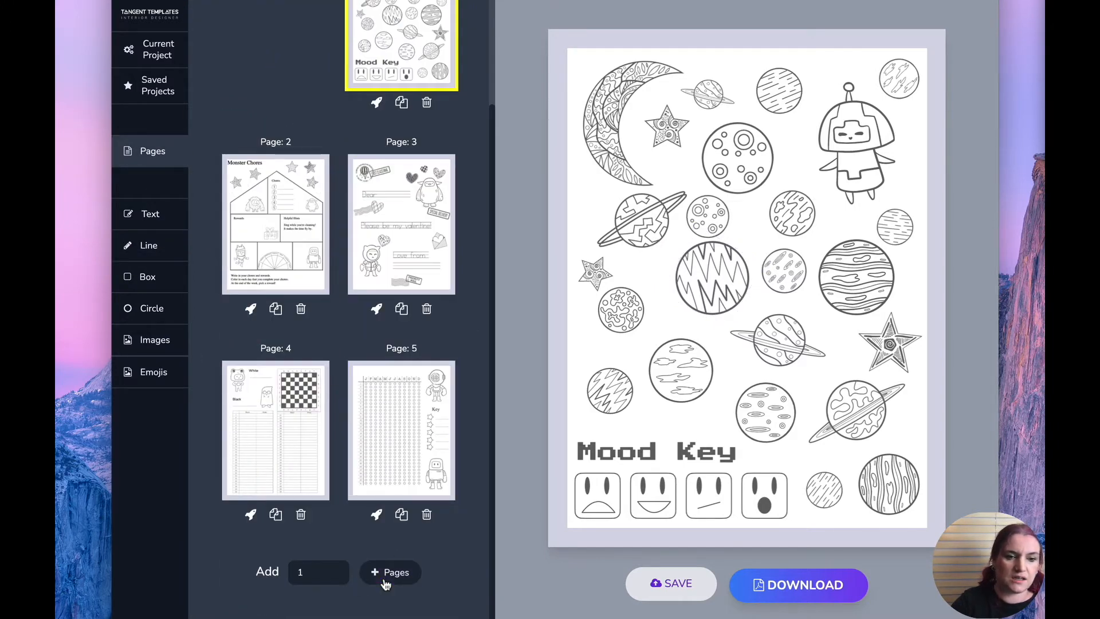
click(386, 584)
click(332, 187)
Step: Add two round planets from the Planets images to the blank page, the finely streaked one and the one with irregular patches
click(162, 341)
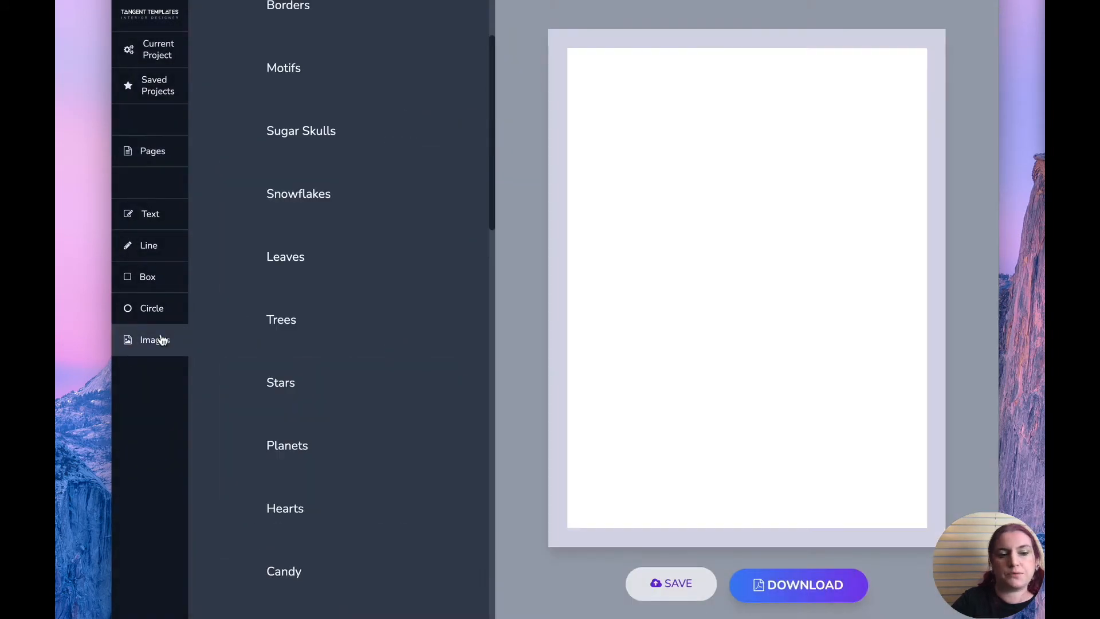
click(267, 396)
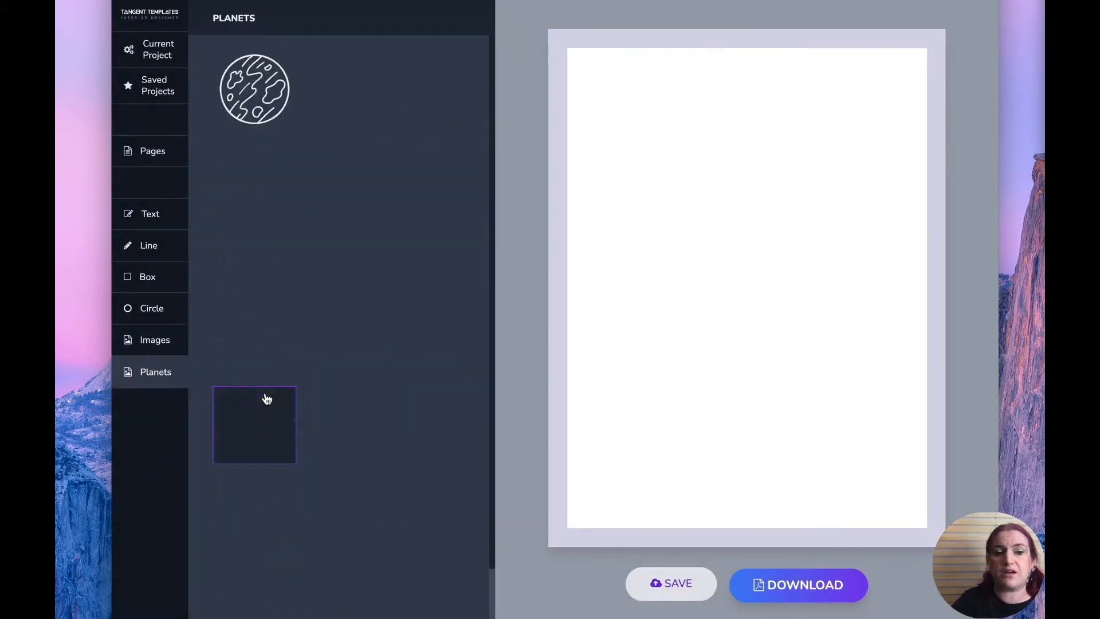
click(348, 64)
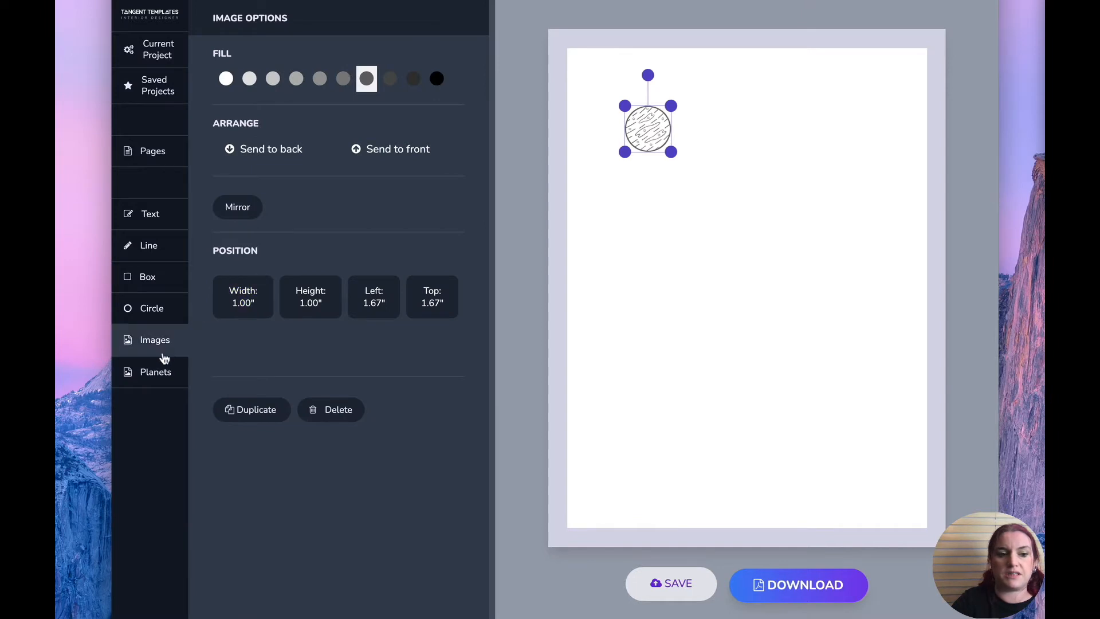
click(154, 371)
scroll(252, 109, down, 1)
click(252, 109)
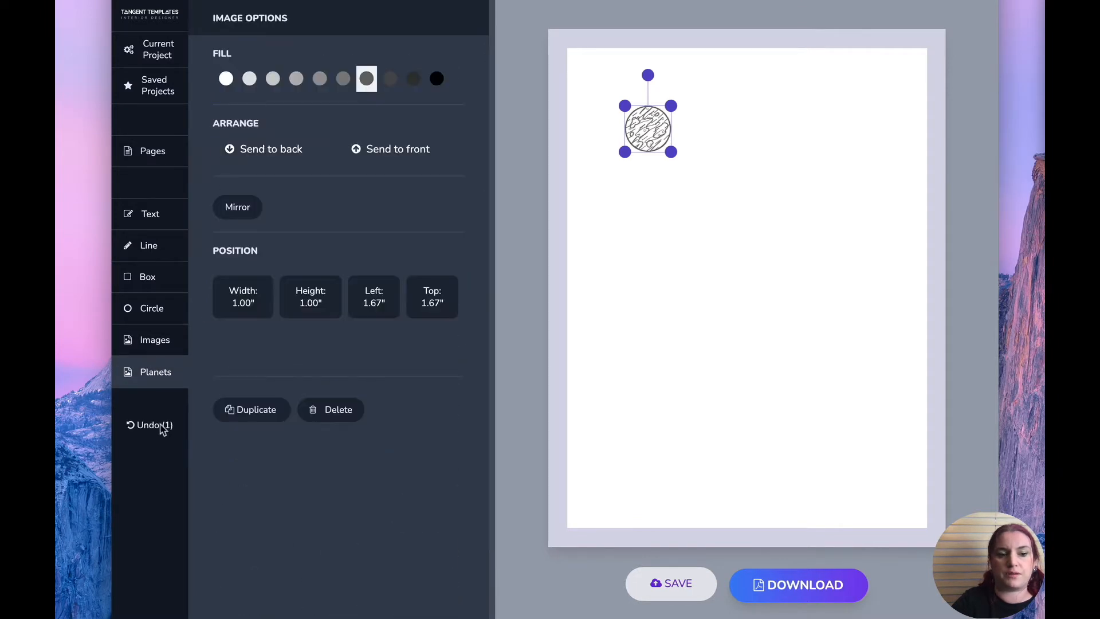
Step: Add four more Planets images to the page: the banded planet, the steeply tilted ringed one, the swirl-filled one and another ringed one
click(152, 388)
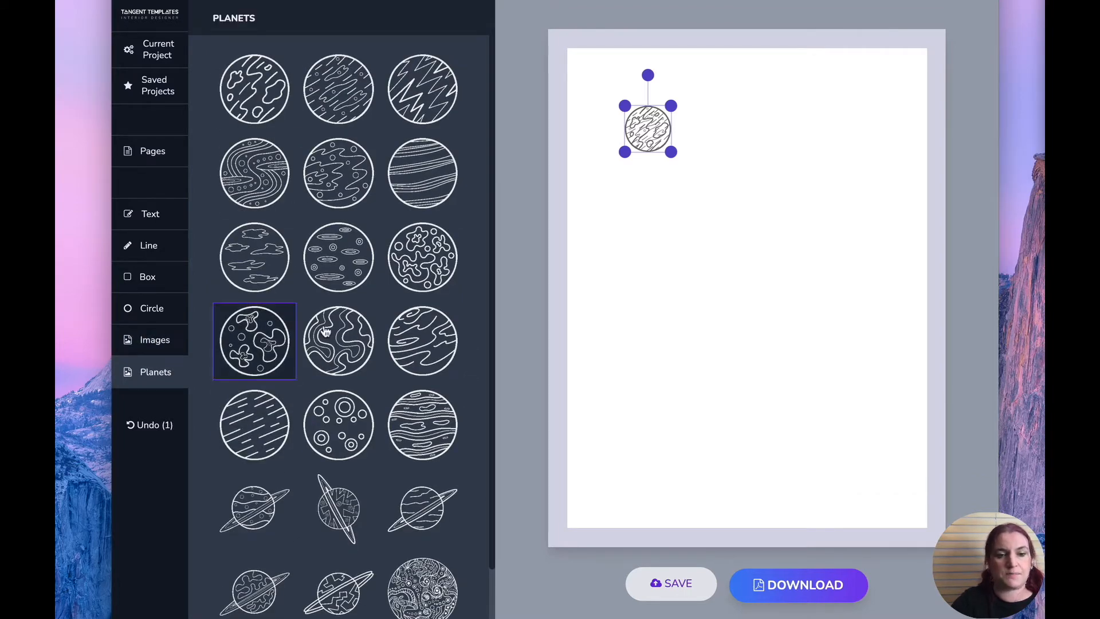
click(422, 424)
click(165, 385)
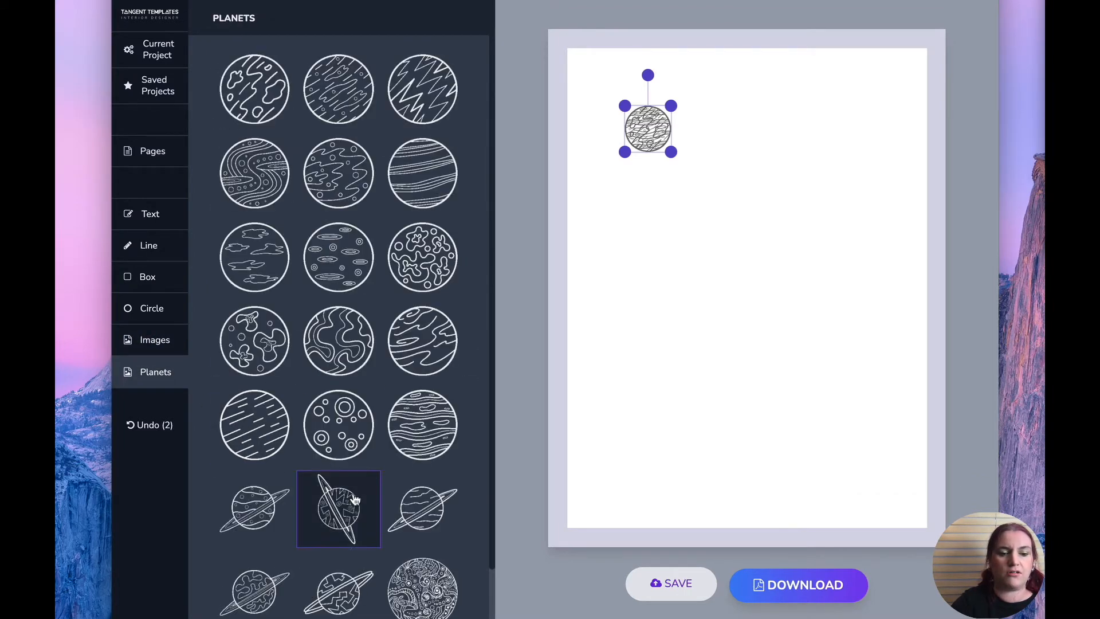
click(347, 506)
click(160, 376)
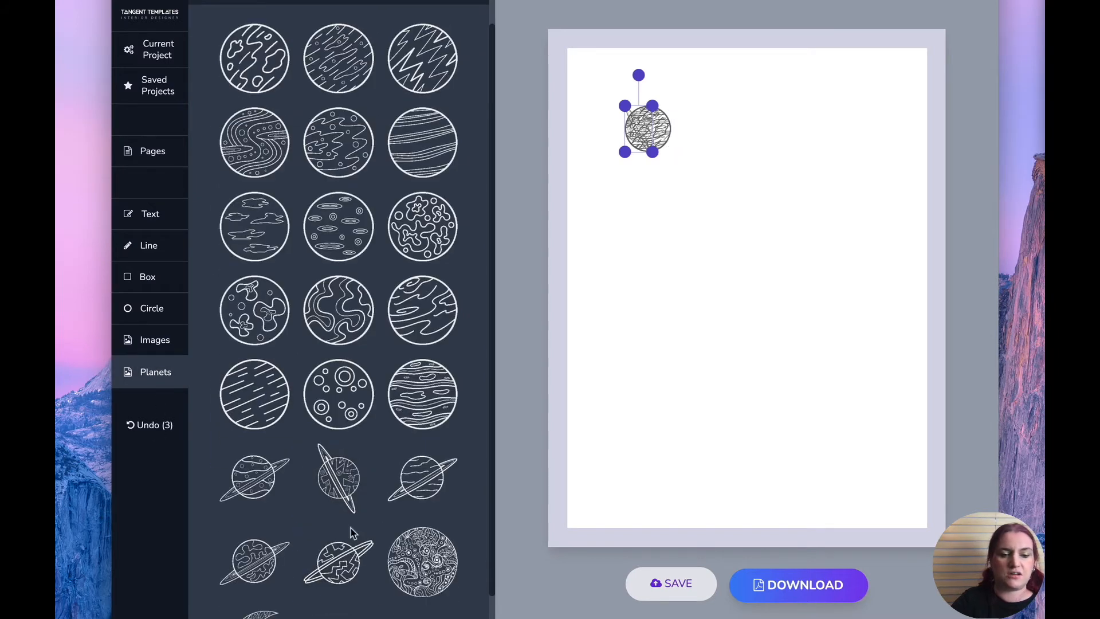
click(401, 578)
click(127, 385)
scroll(260, 576, up, 1)
click(261, 579)
Step: Select all six overlapping planets and stack them from top to bottom
click(770, 243)
drag(768, 236, 595, 66)
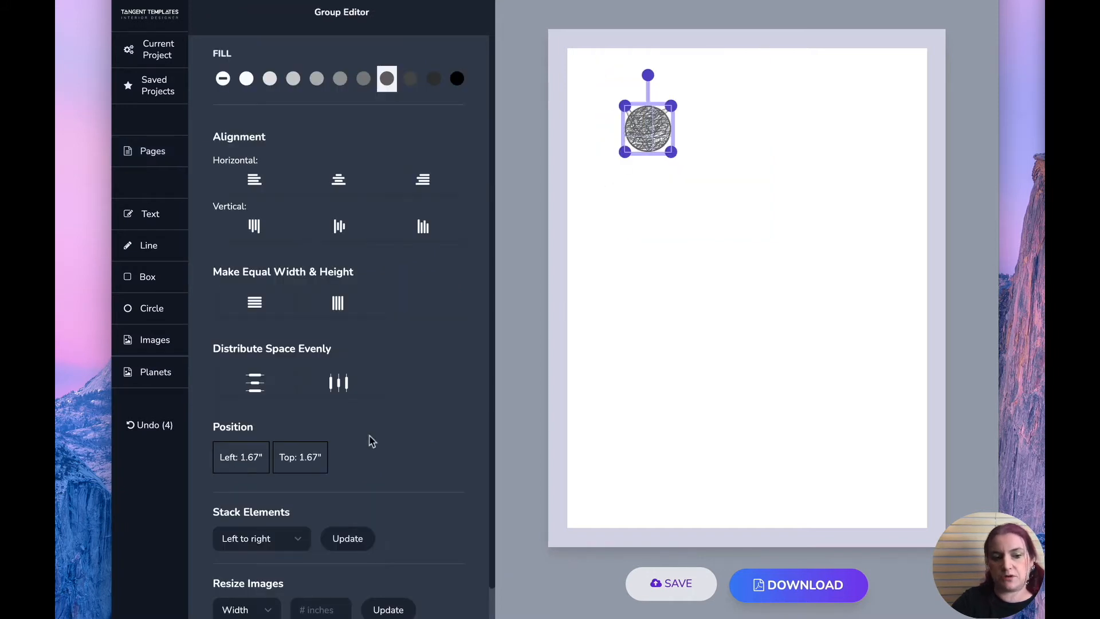
click(279, 542)
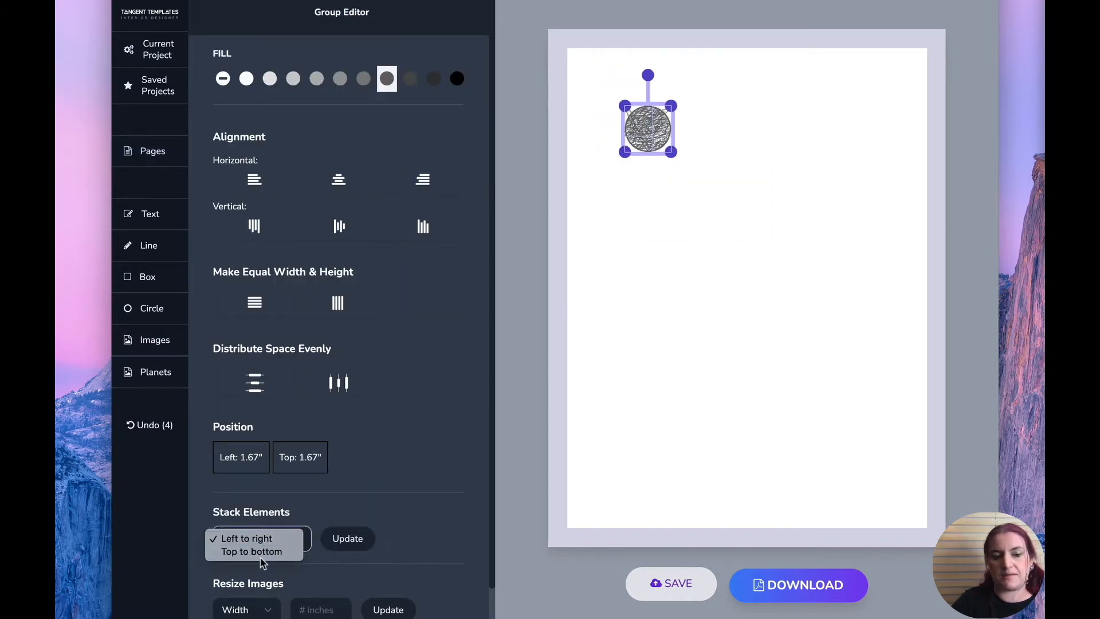
click(252, 551)
click(350, 545)
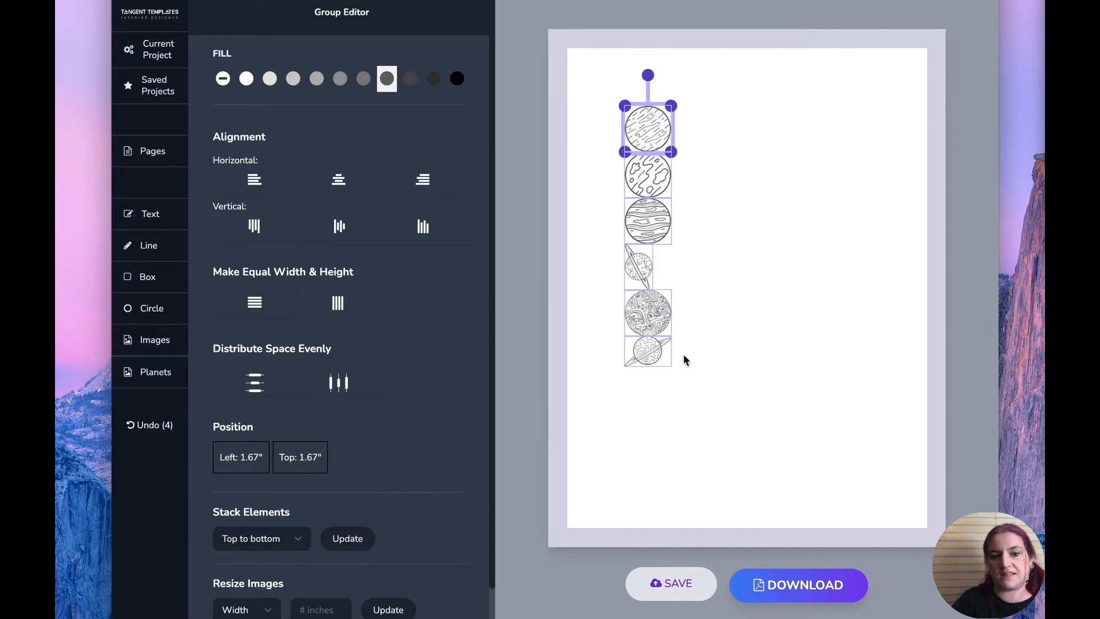
Step: Move the banded and patchy planets out of the stack, then enlarge the patchy one to about 1.94 inches and rotate it counterclockwise about 45 degrees
click(683, 353)
drag(788, 247, 843, 313)
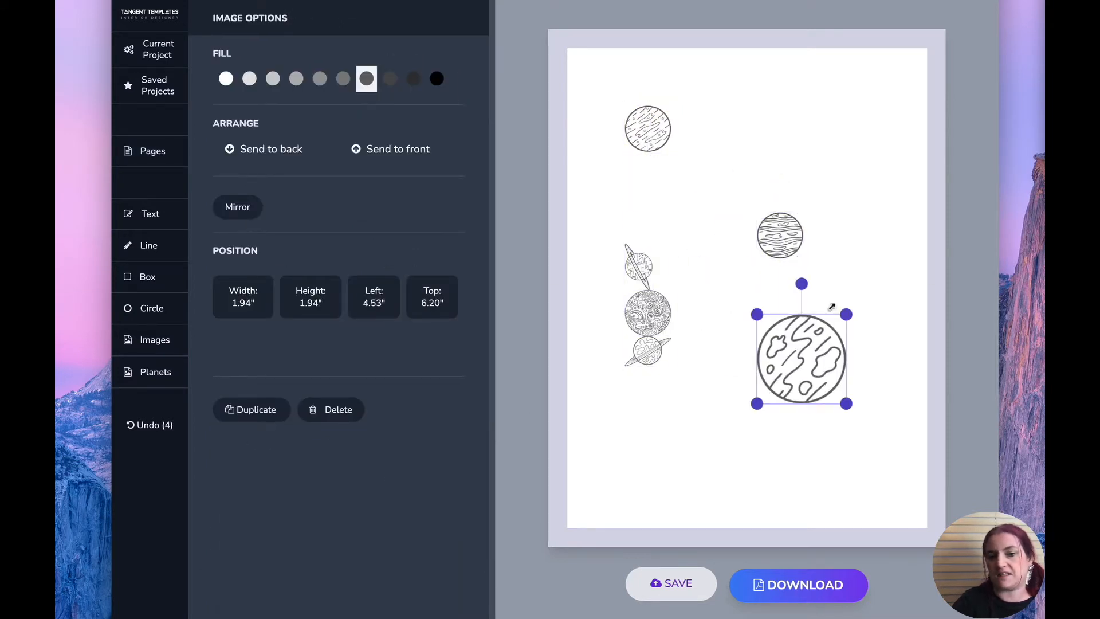
drag(802, 281, 754, 288)
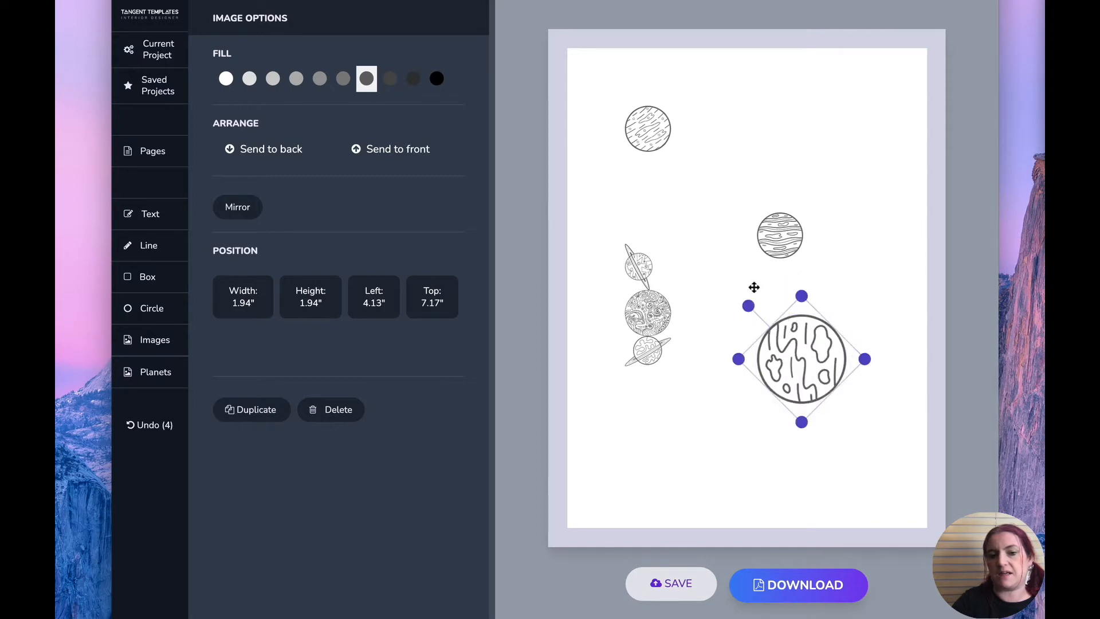
Step: Enlarge the steeply tilted ringed planet to about 1.13 by 1.90 inches
click(644, 273)
drag(657, 243, 677, 202)
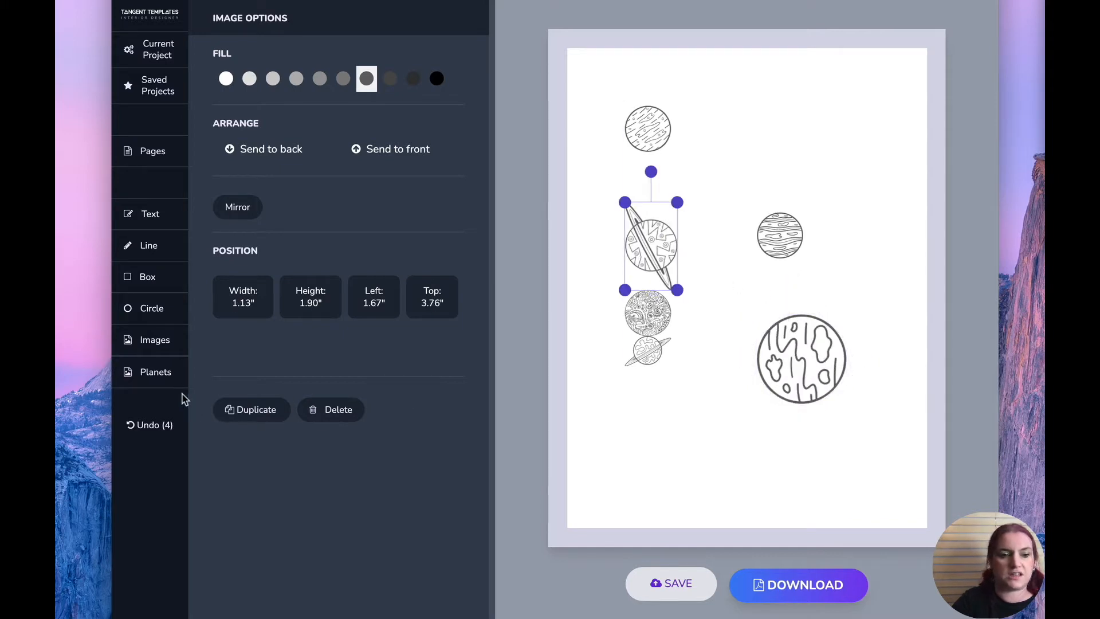
Step: Add the diving-helmet character from Robots And Monsters and place it in the page's lower right corner
click(153, 344)
scroll(330, 298, down, 10)
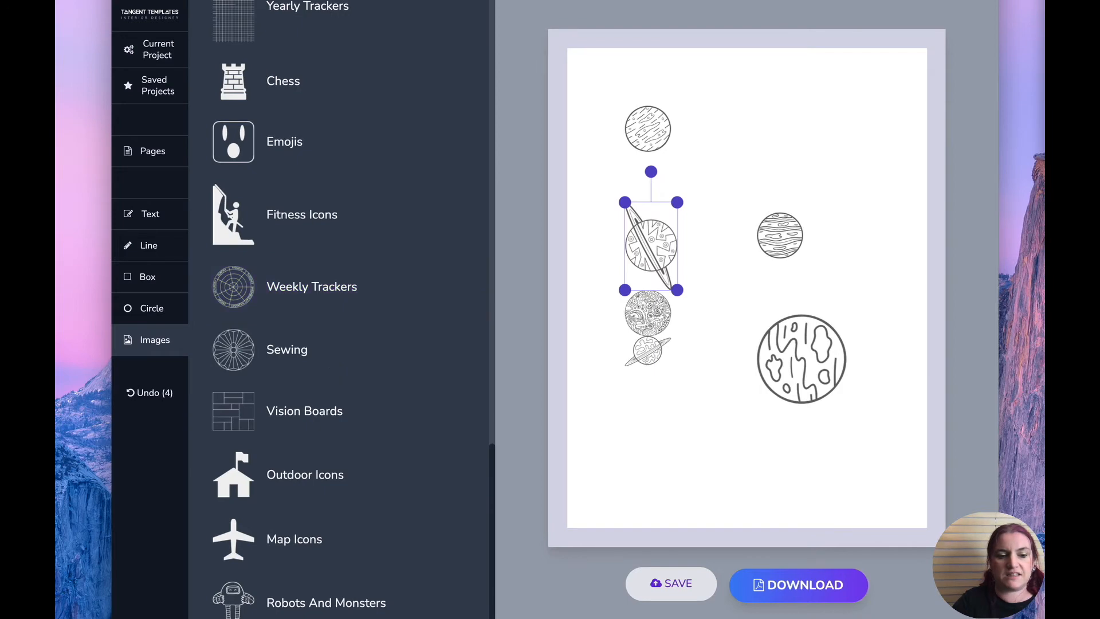
click(368, 612)
scroll(379, 344, down, 2)
click(338, 237)
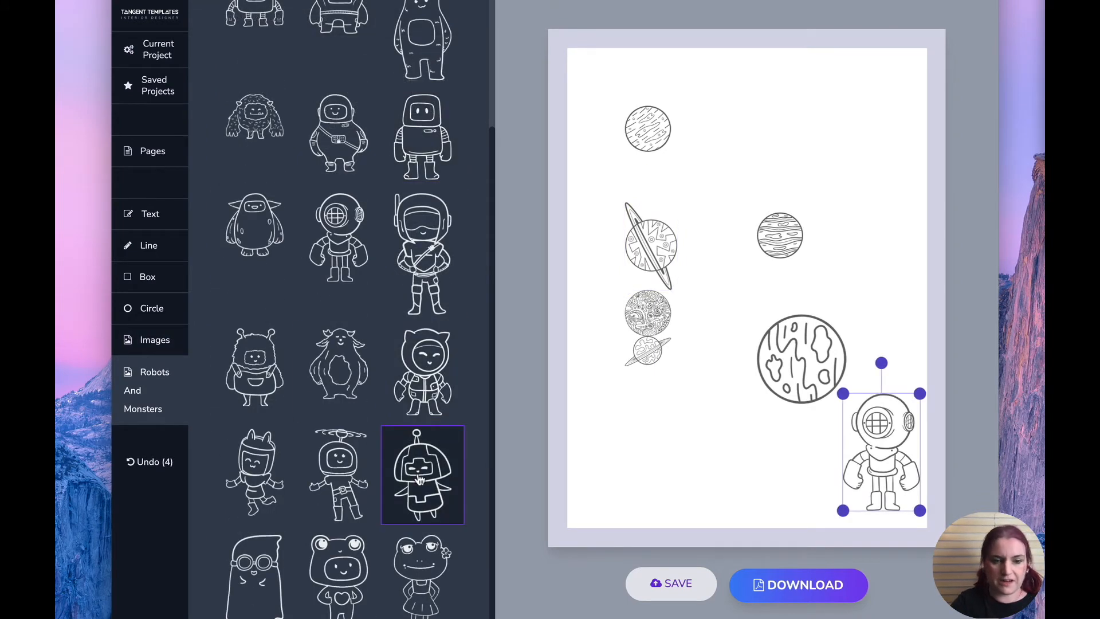
Step: Add the antenna robot with the bobbed helmet from Robots And Monsters, mirror it, and place it near the page's upper right corner
click(422, 471)
drag(685, 174, 885, 131)
click(230, 205)
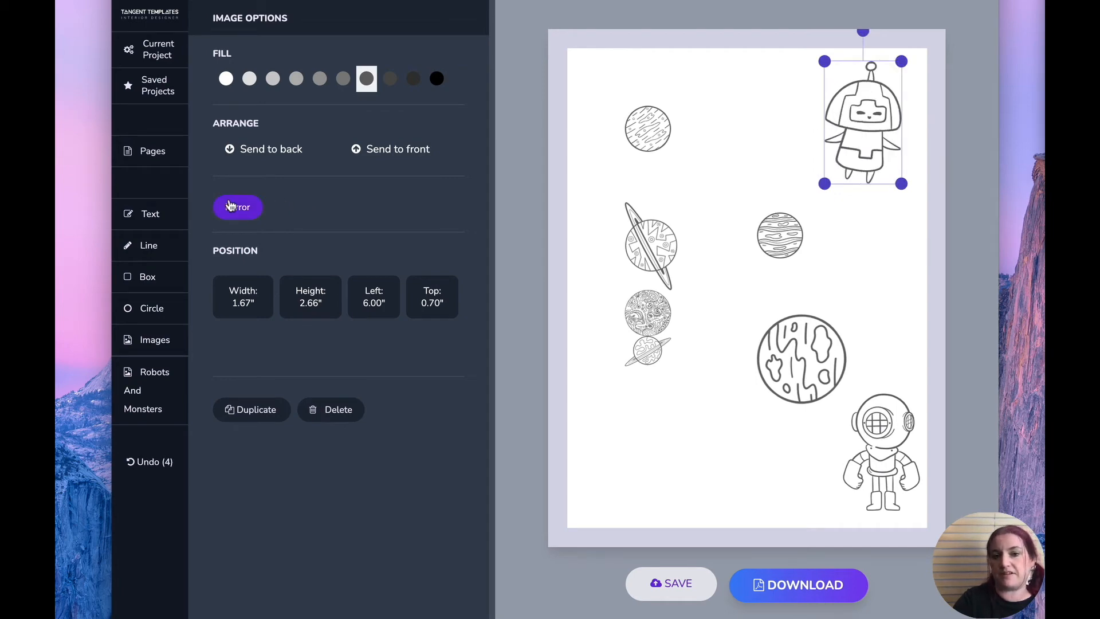
drag(848, 147, 895, 160)
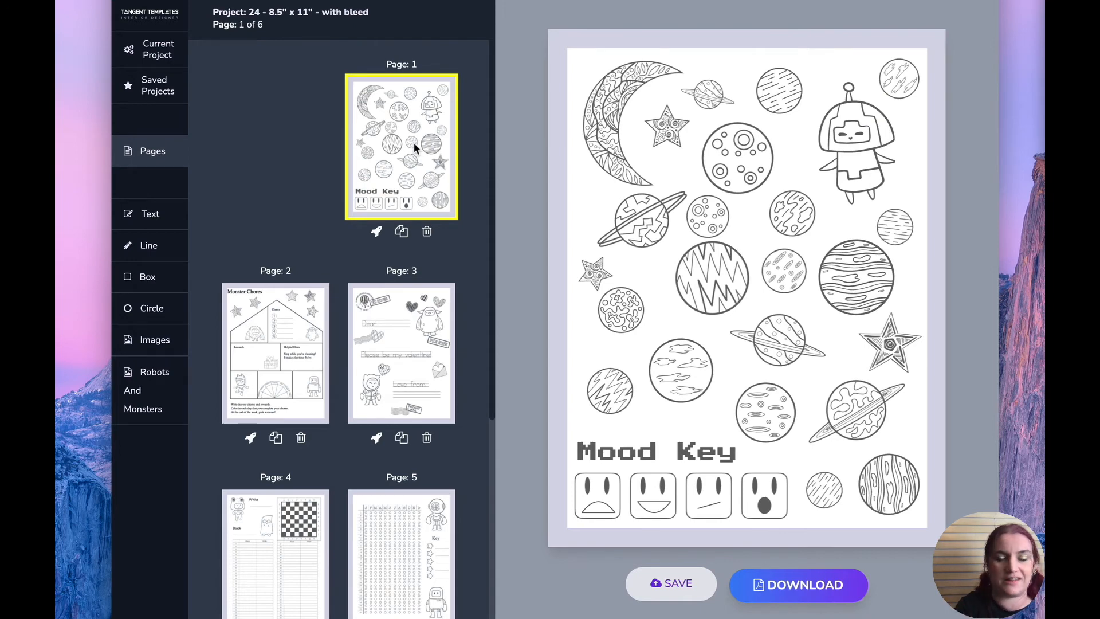
Step: Open the Monster Chores page and look through the Houses image collection for layouts like the one on the page
click(275, 352)
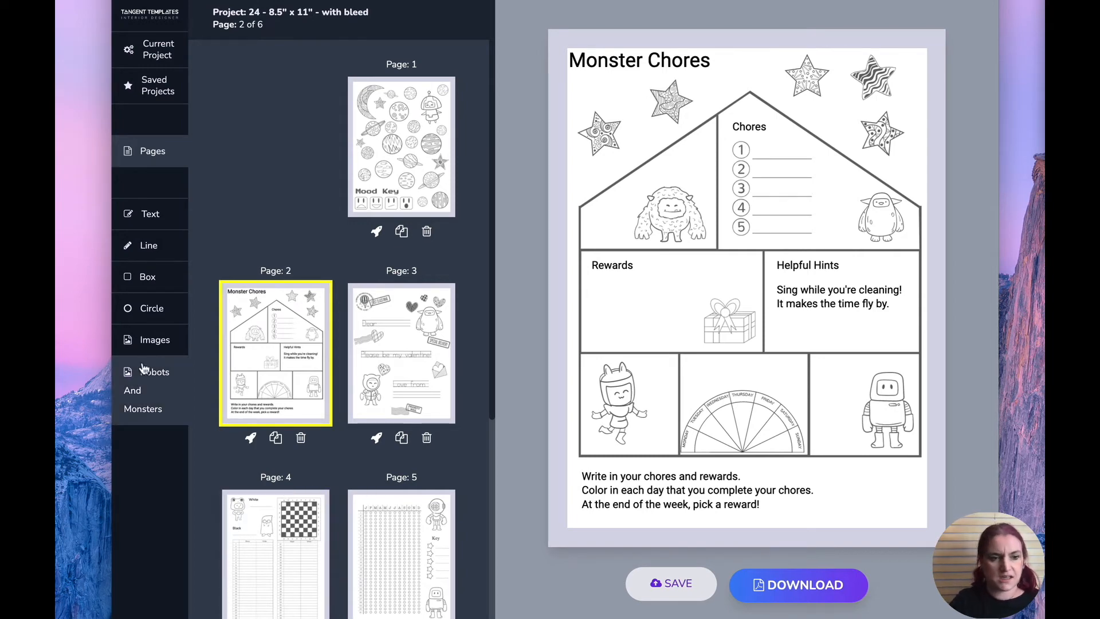
click(152, 344)
scroll(324, 295, down, 5)
scroll(316, 293, down, 10)
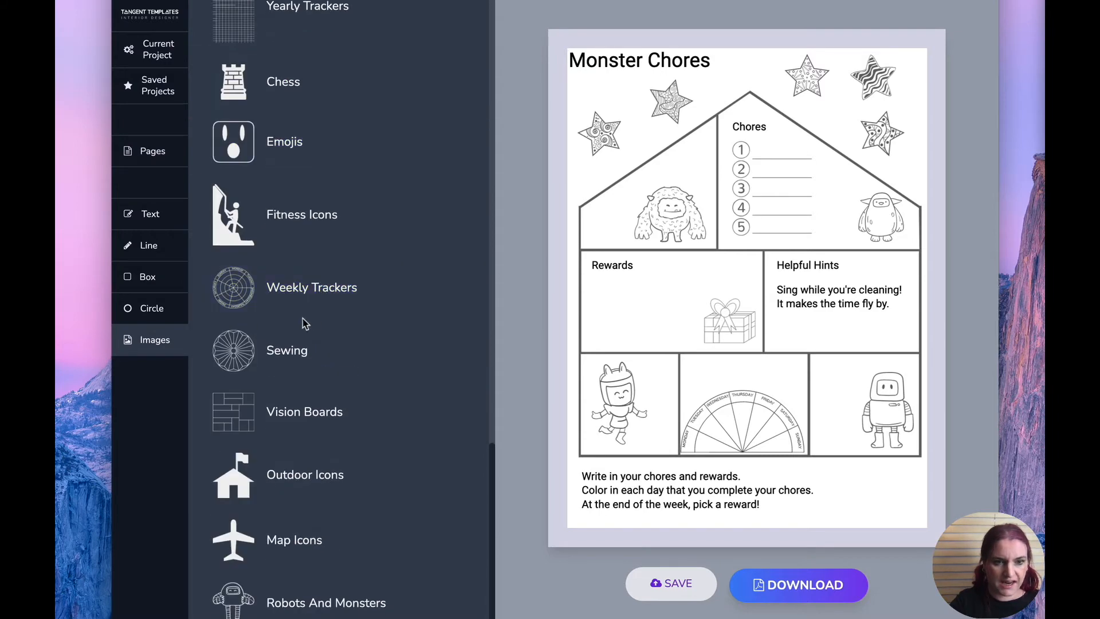
scroll(296, 232, up, 4)
click(302, 25)
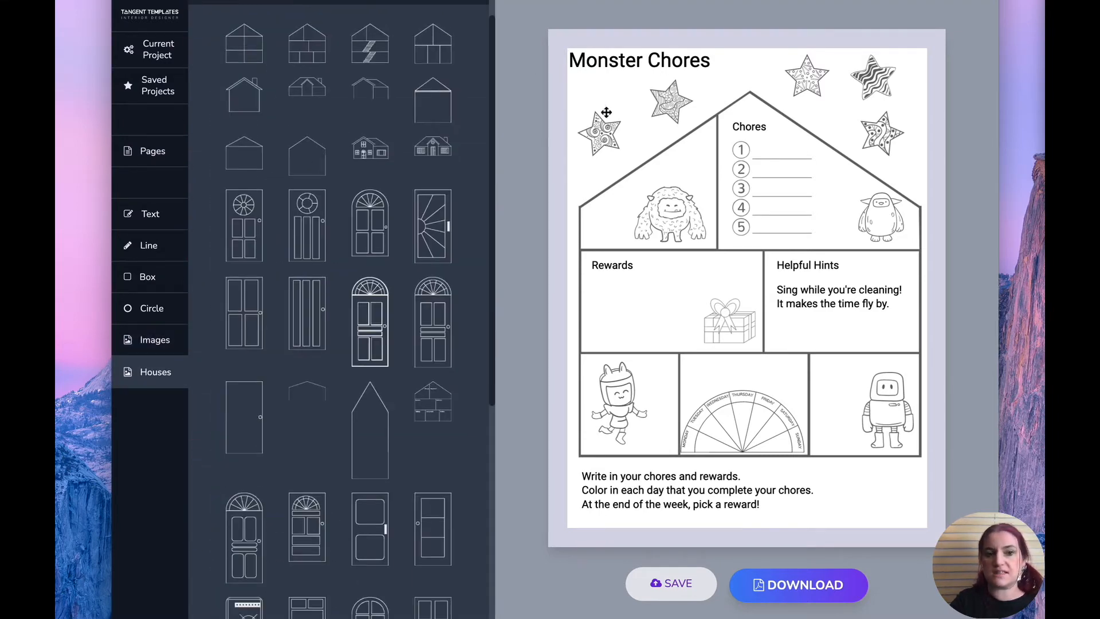
scroll(304, 132, up, 1)
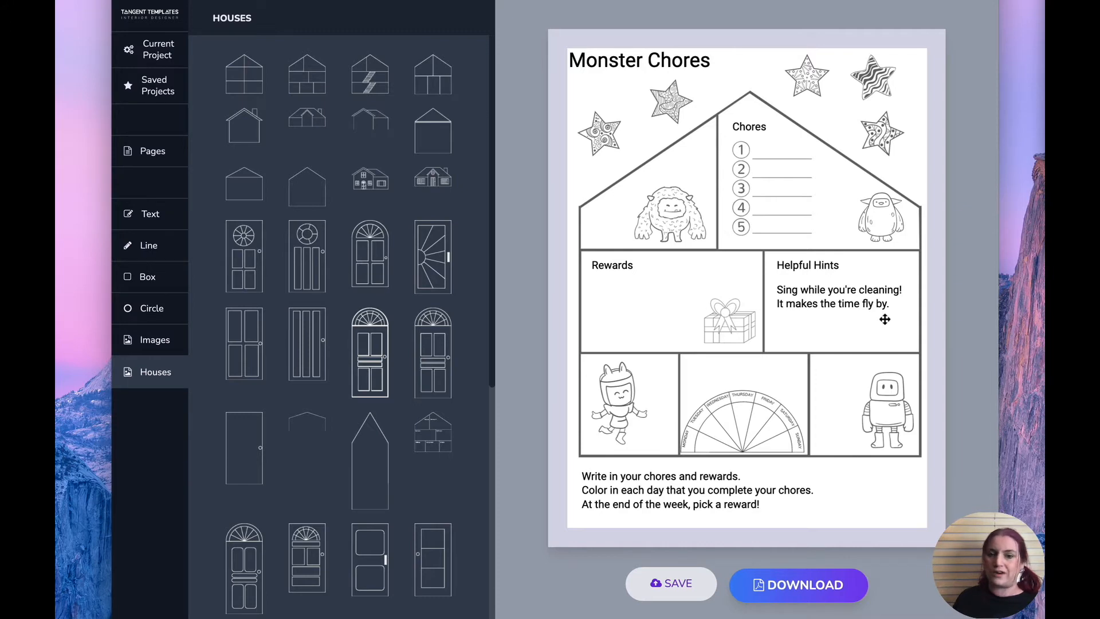
click(765, 443)
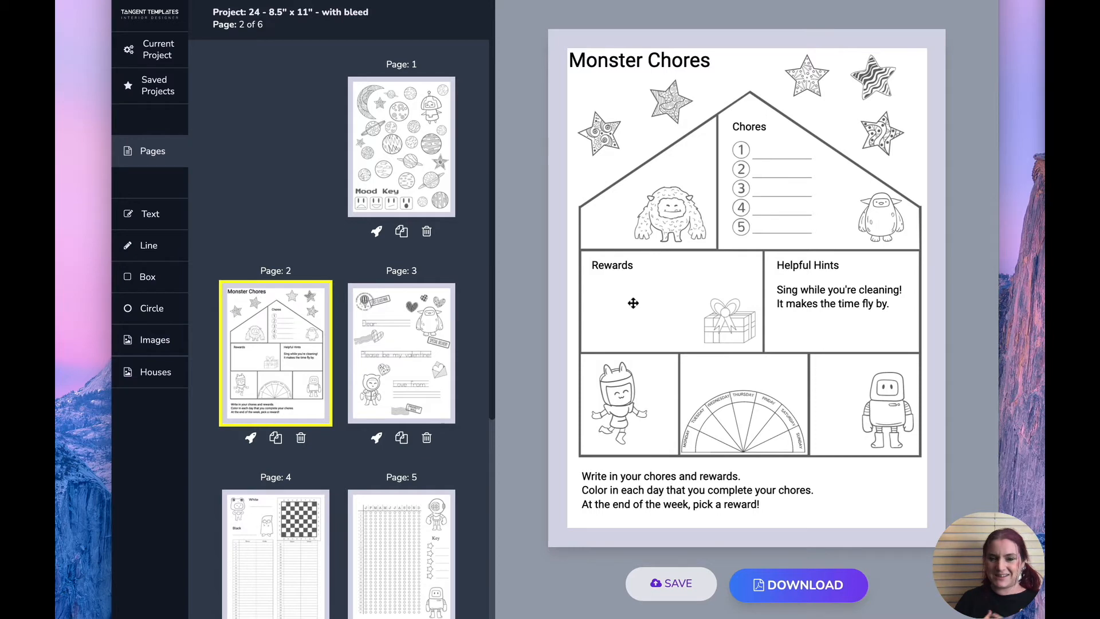
Step: On the valentine letter page, add the brick-patterned heart from Hearts, about 0.66 by 0.65 inches, just above the cat-eared character
click(420, 310)
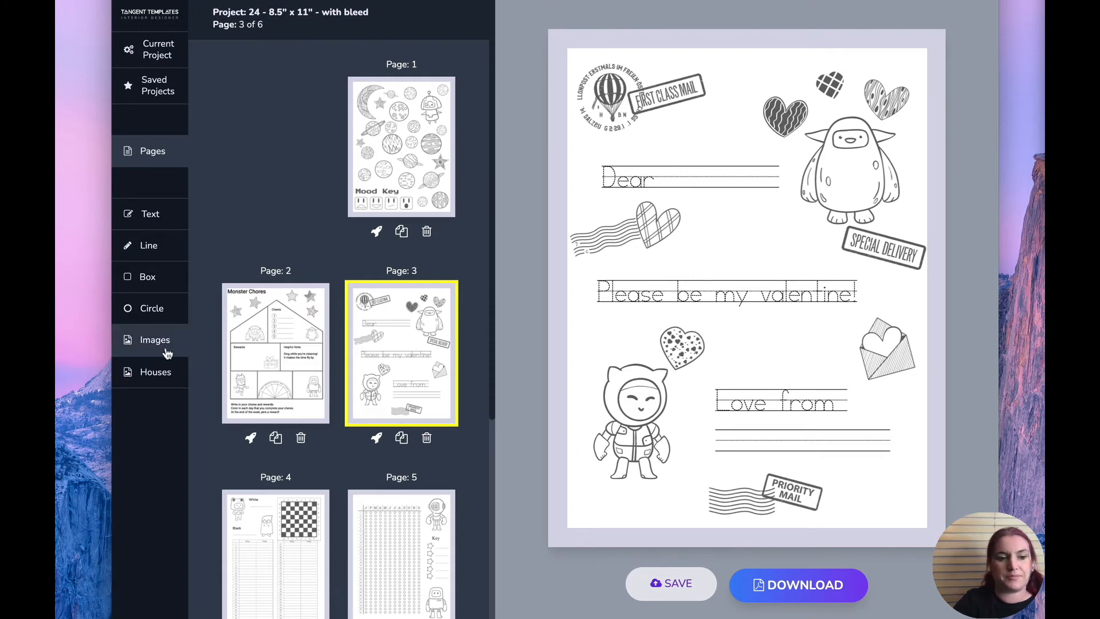
click(161, 351)
scroll(265, 250, down, 10)
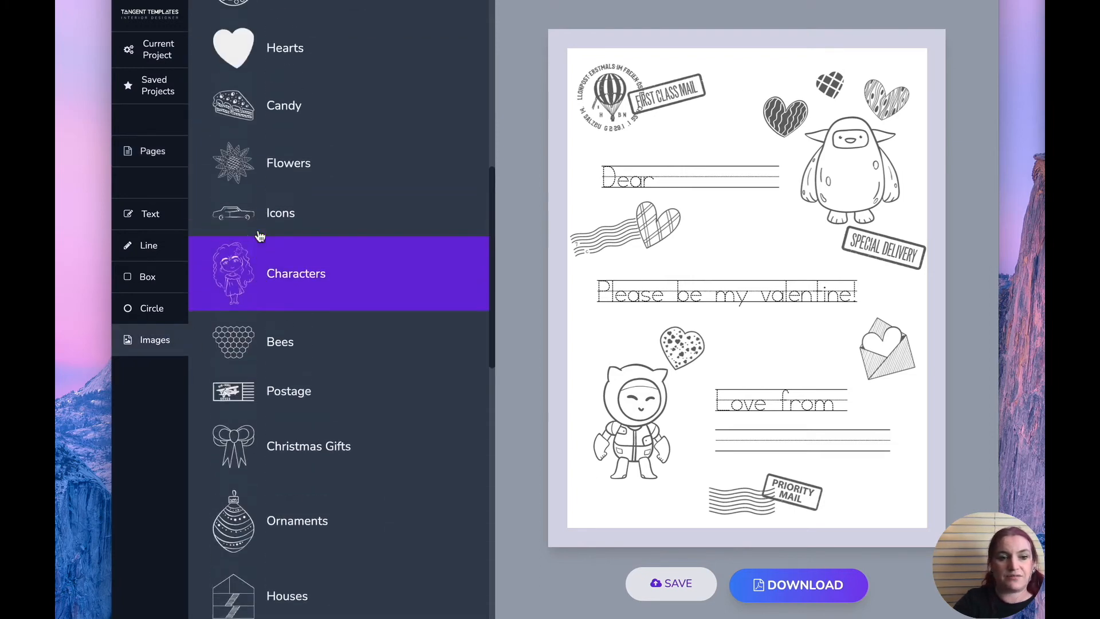
scroll(270, 244, up, 4)
click(278, 243)
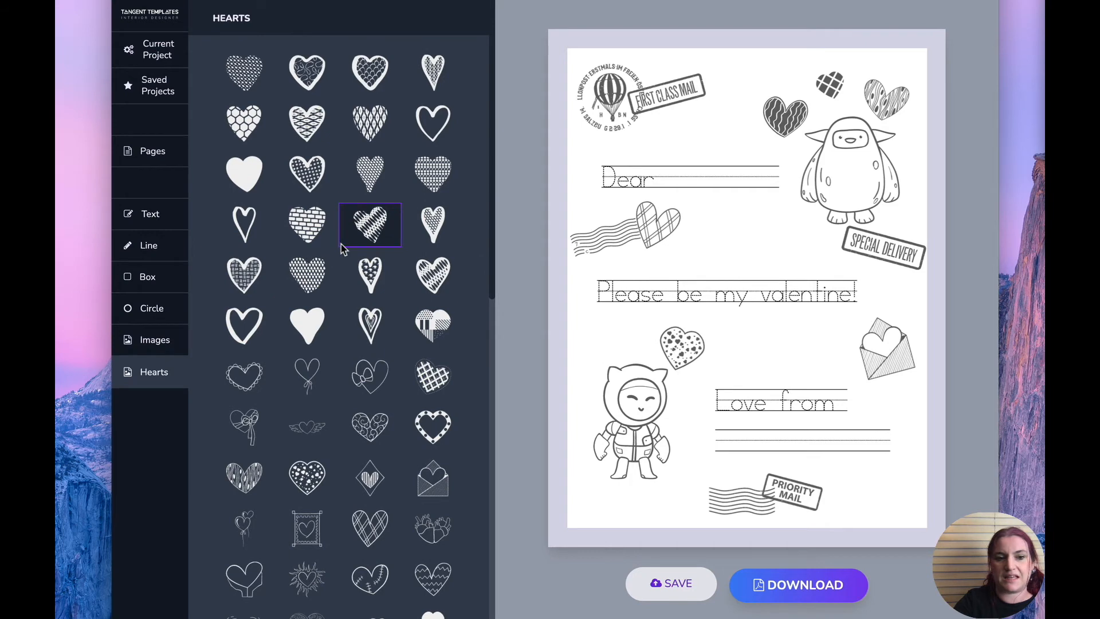
click(325, 246)
drag(637, 115, 612, 338)
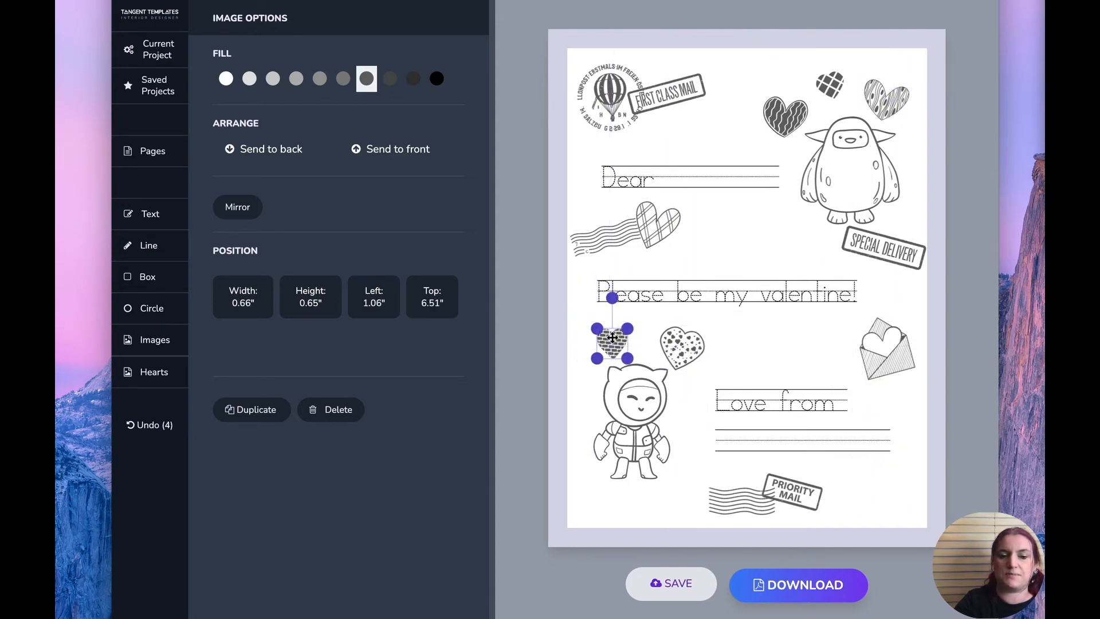
click(651, 518)
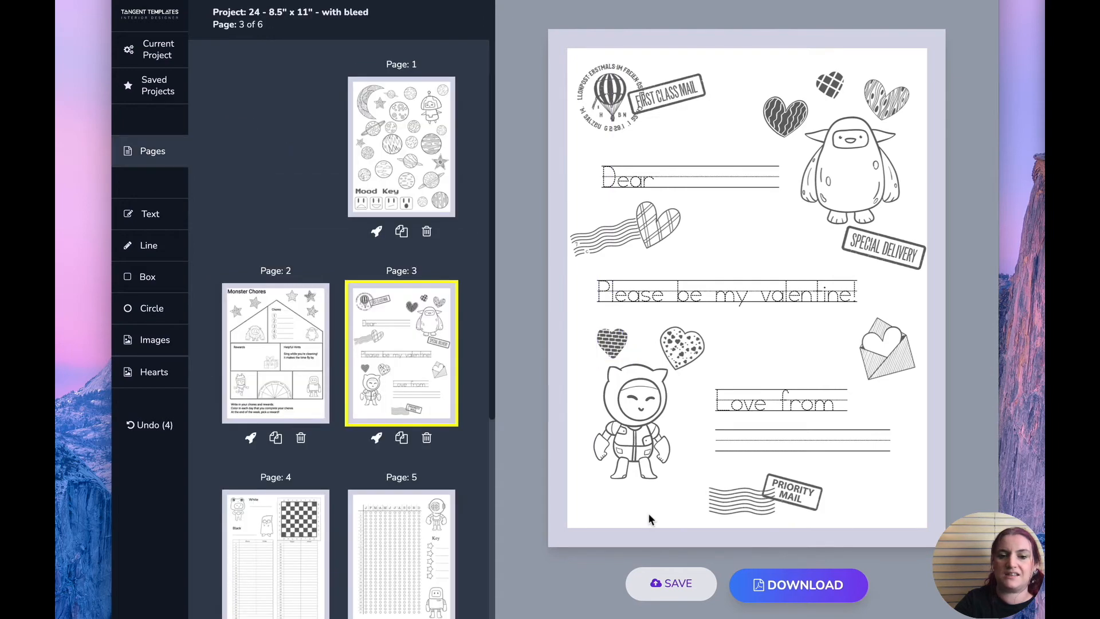
Step: Look through the Postage image collection for the stamps, postmarks and postcard designs suited to the valentine letter
click(163, 349)
scroll(258, 287, down, 14)
scroll(286, 331, up, 6)
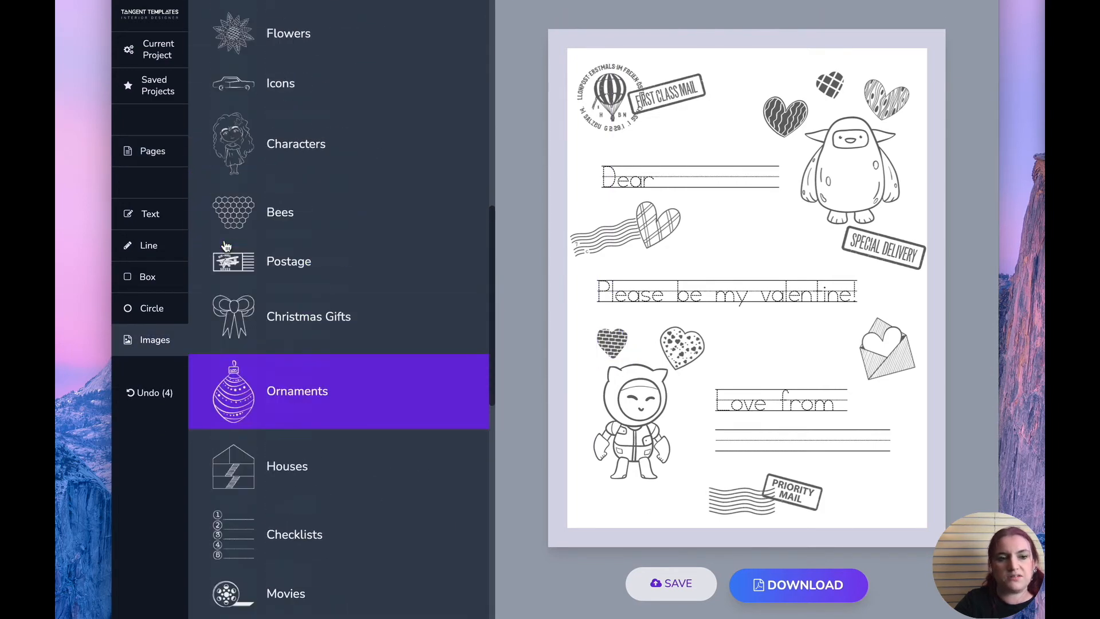
scroll(315, 229, down, 2)
click(324, 362)
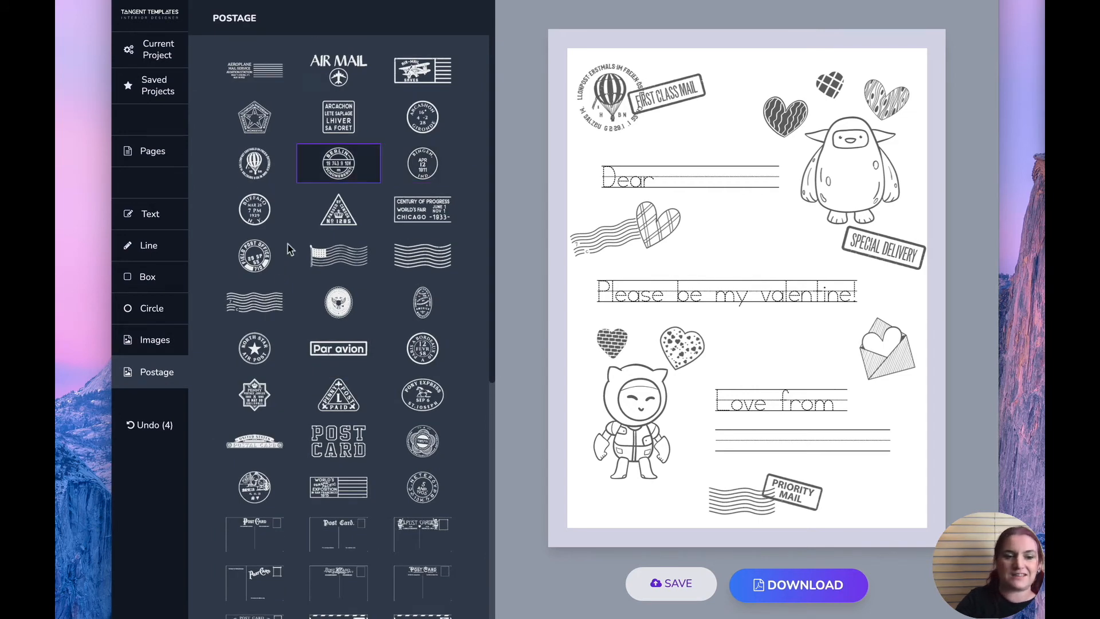
scroll(282, 281, down, 1)
scroll(281, 281, down, 6)
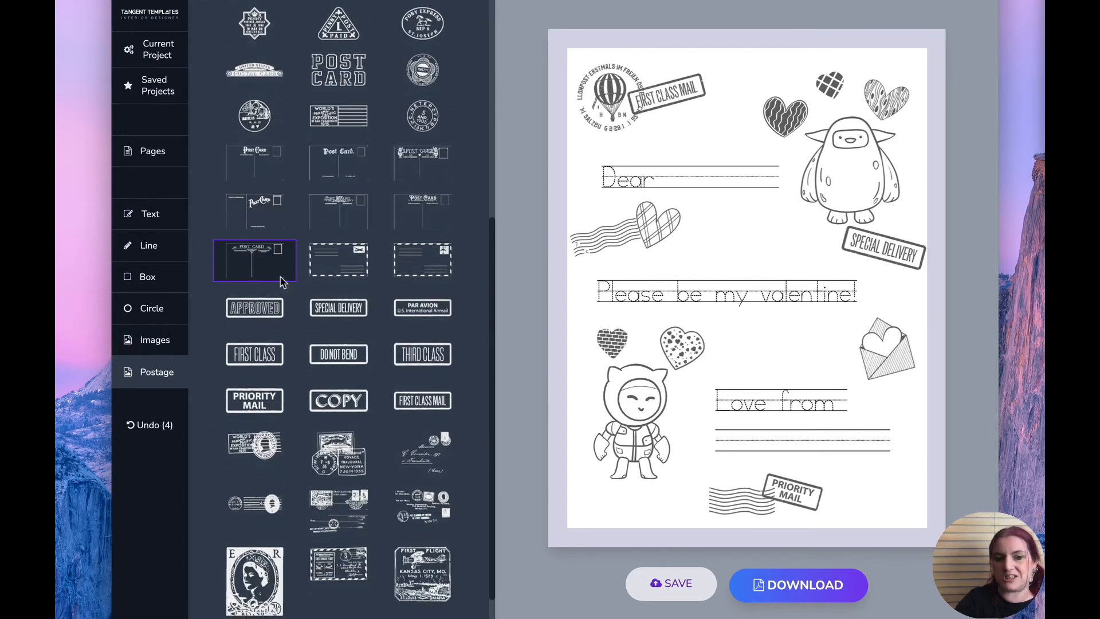
scroll(283, 281, up, 5)
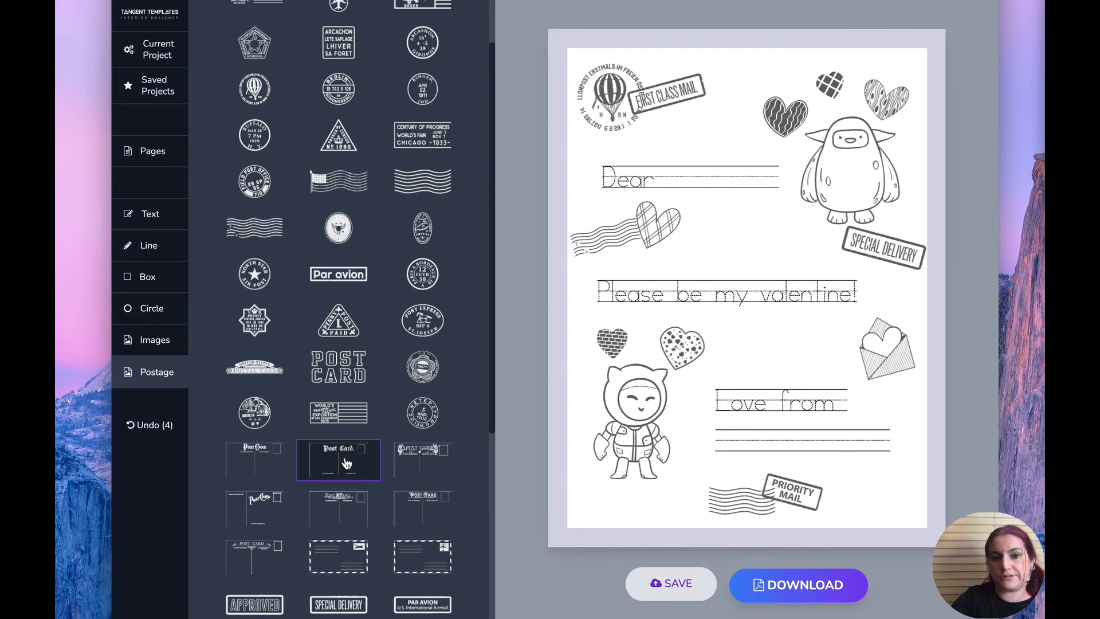
scroll(346, 463, down, 7)
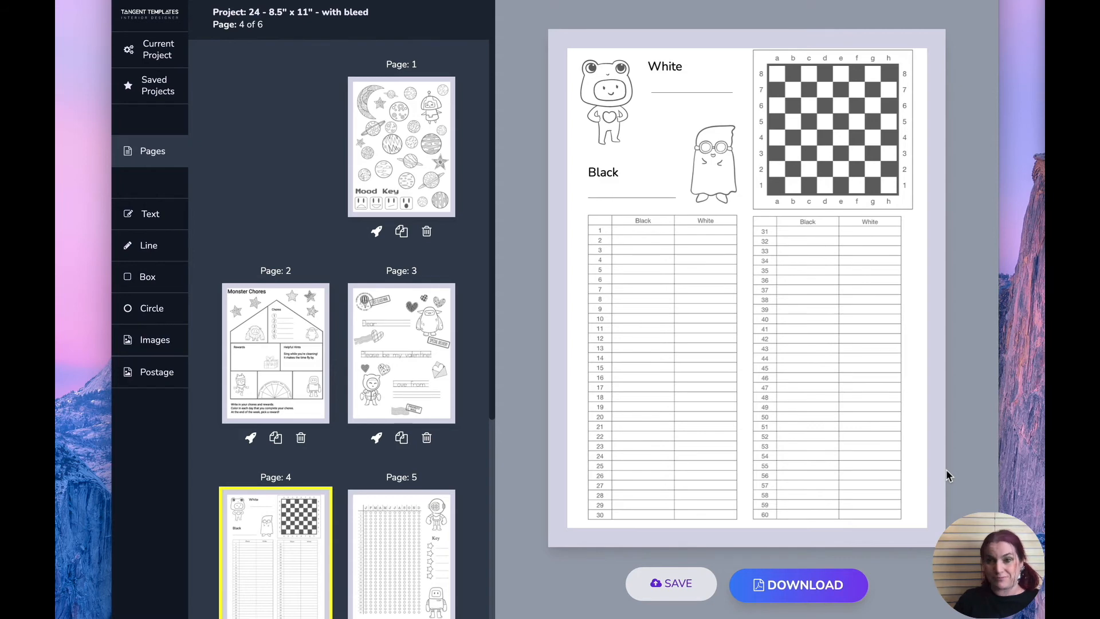
Step: Open the yearly tracker on page 5, inspect the star strip in its key, and open the Ratings image collection
click(417, 585)
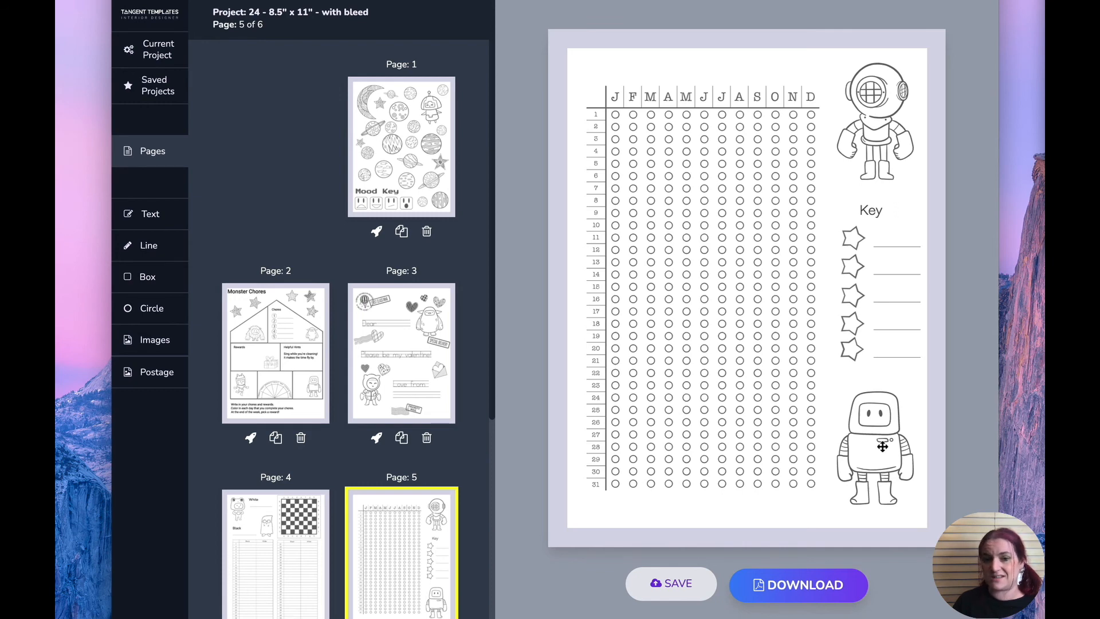
click(853, 300)
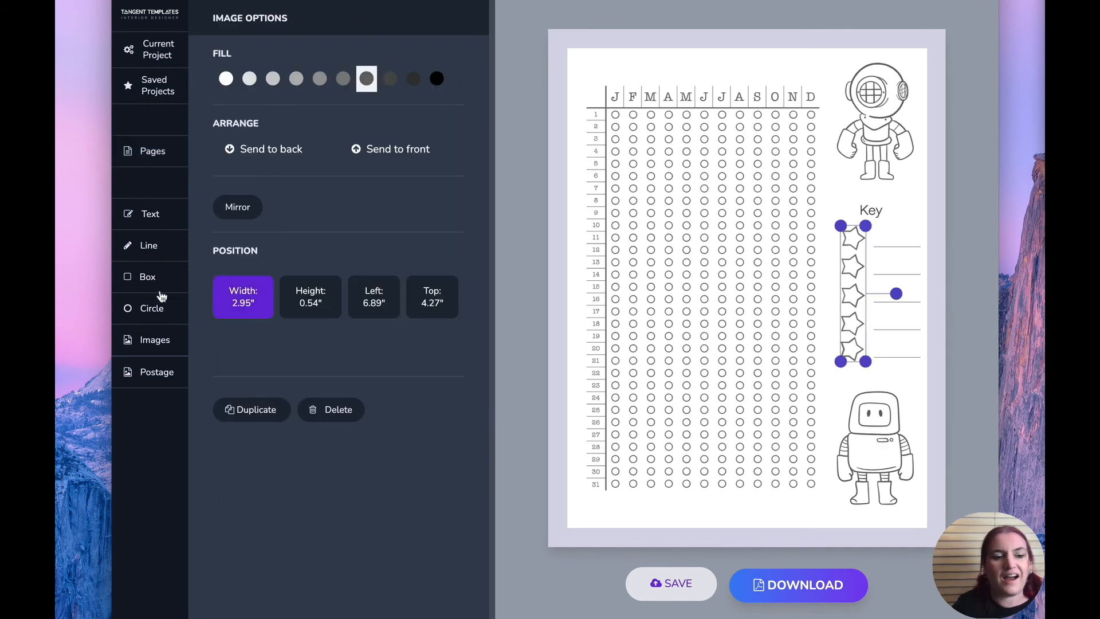
click(136, 341)
scroll(201, 250, down, 10)
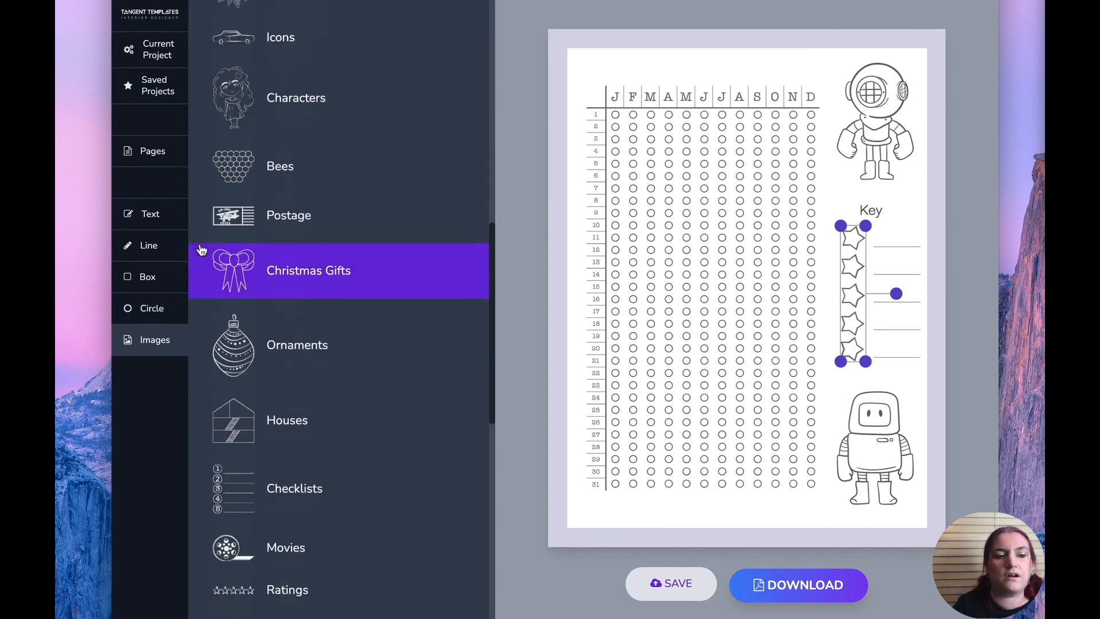
scroll(202, 250, down, 3)
scroll(201, 252, down, 4)
click(281, 273)
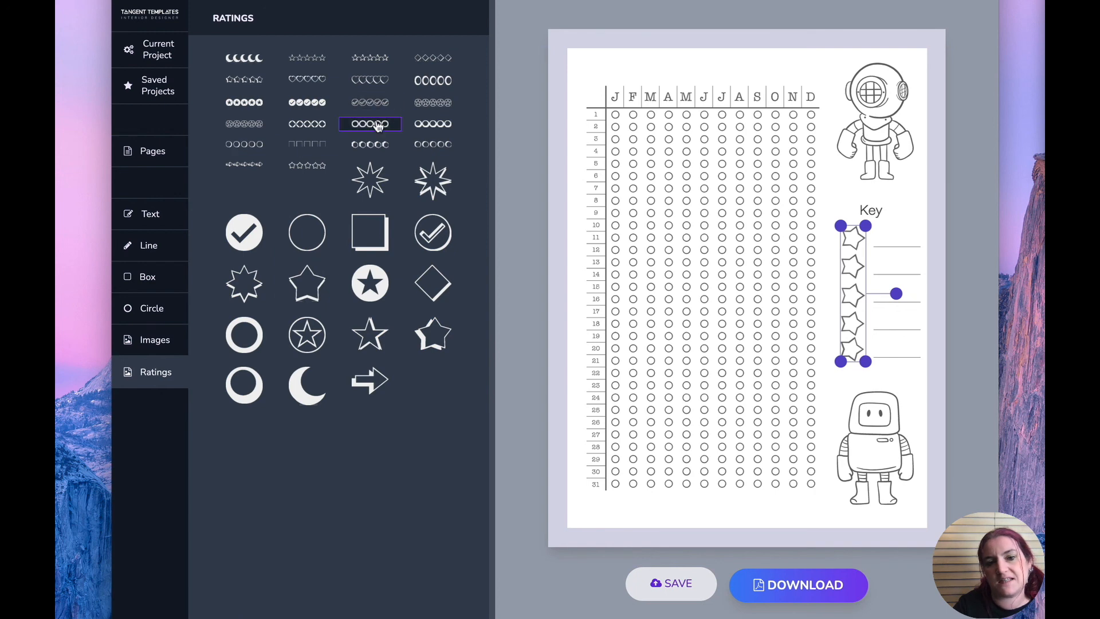
Step: Add the row of five circled stars from Ratings, turn it vertical, and place it between the December column and the key
click(241, 103)
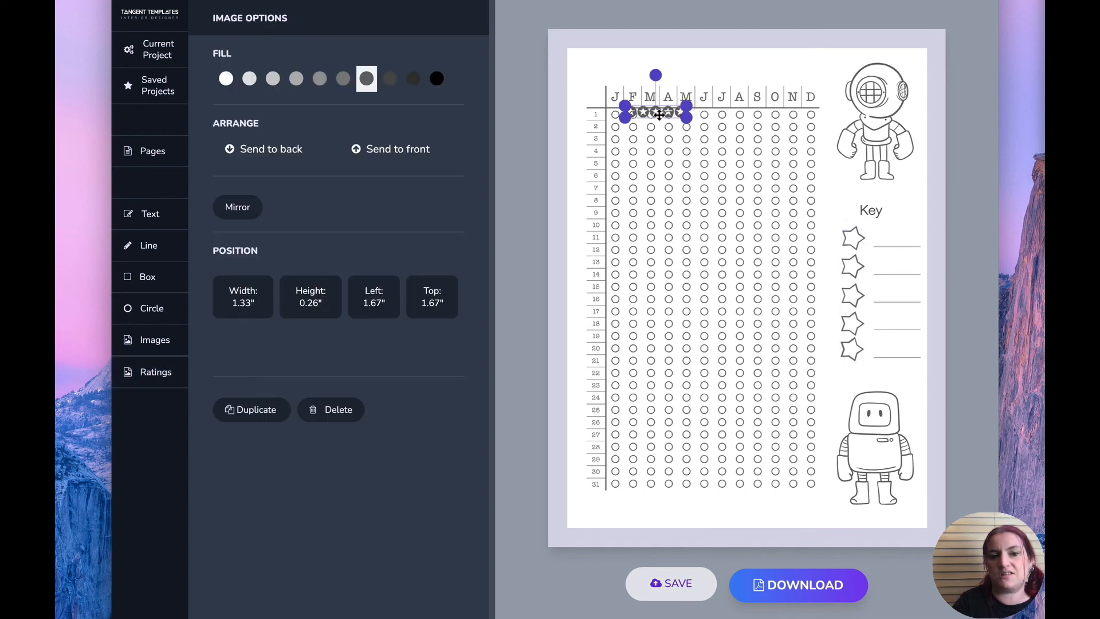
drag(655, 117, 662, 422)
drag(662, 376, 830, 215)
click(867, 377)
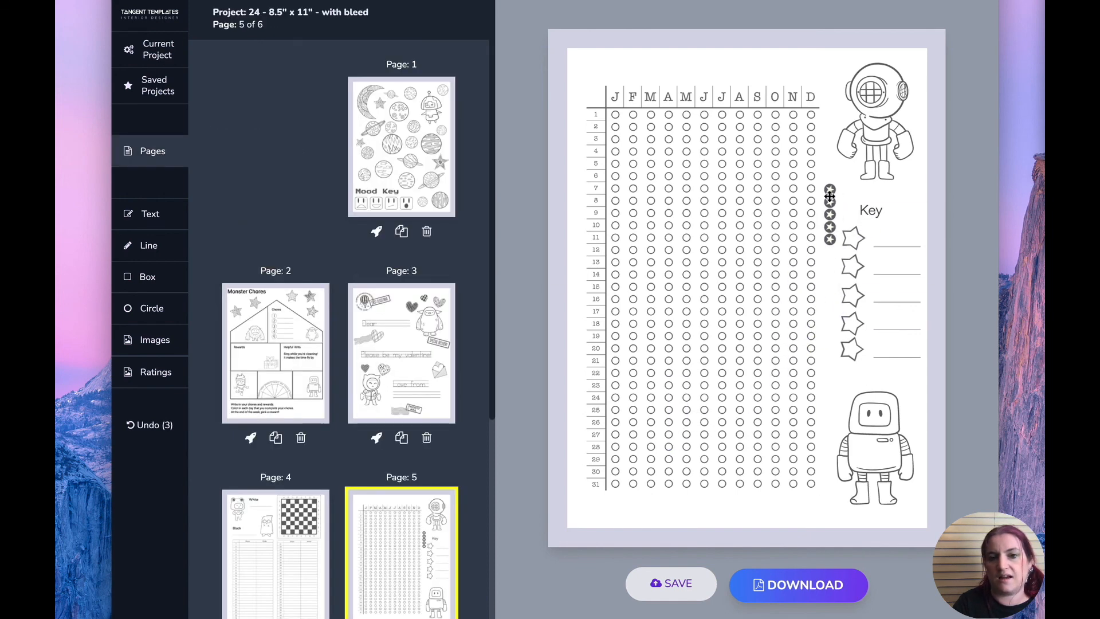
Step: Delete the vertical strip of circled stars beside the December column and leave nothing selected on the page
click(831, 221)
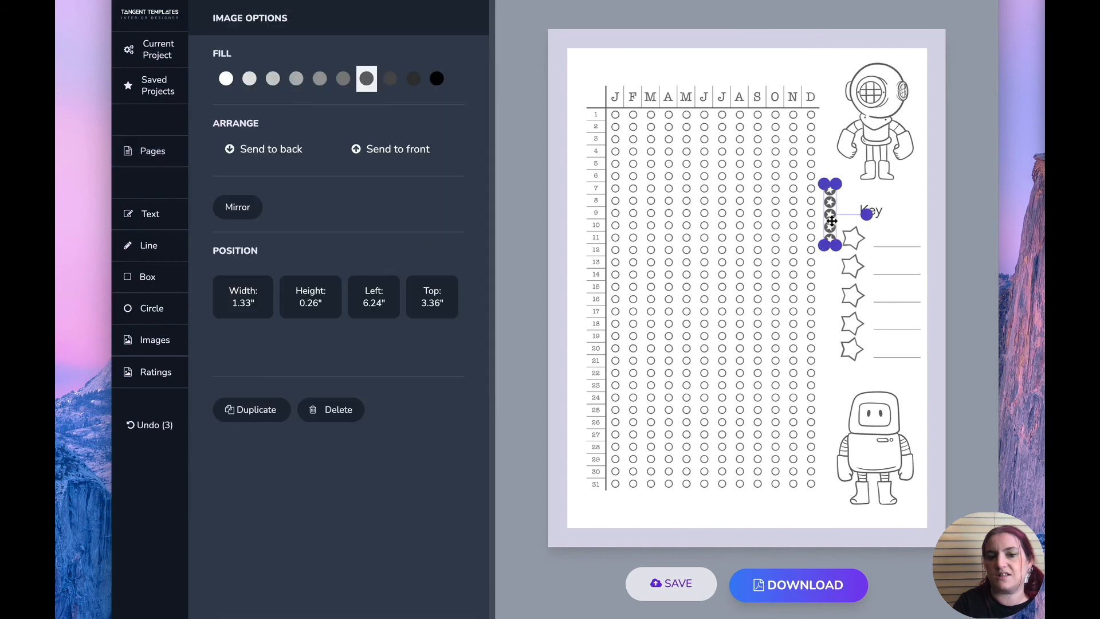
key(Delete)
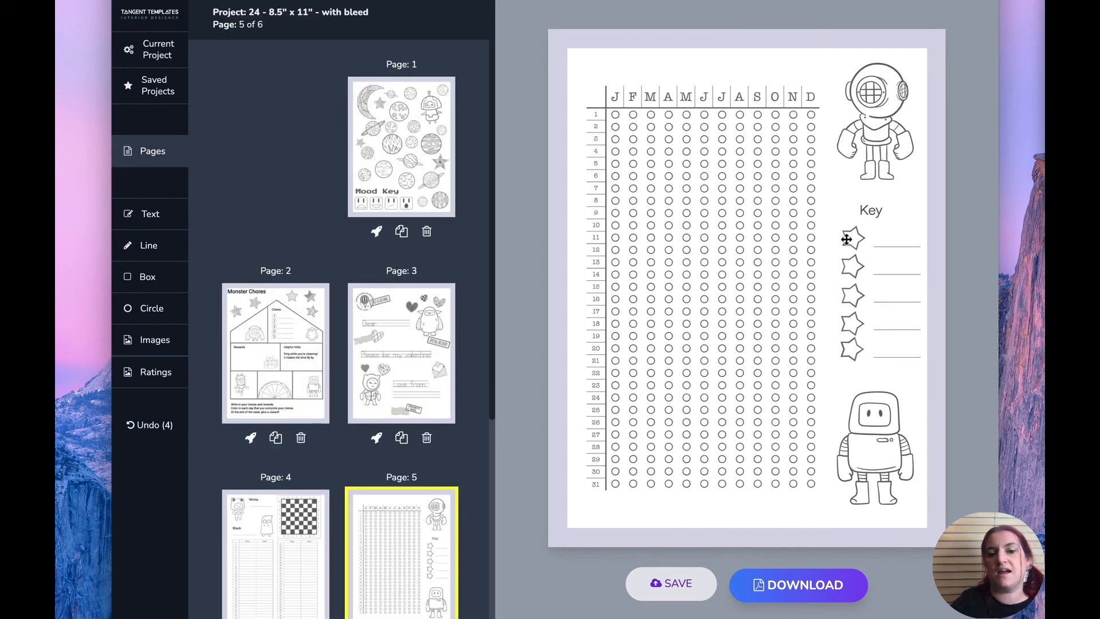
click(847, 236)
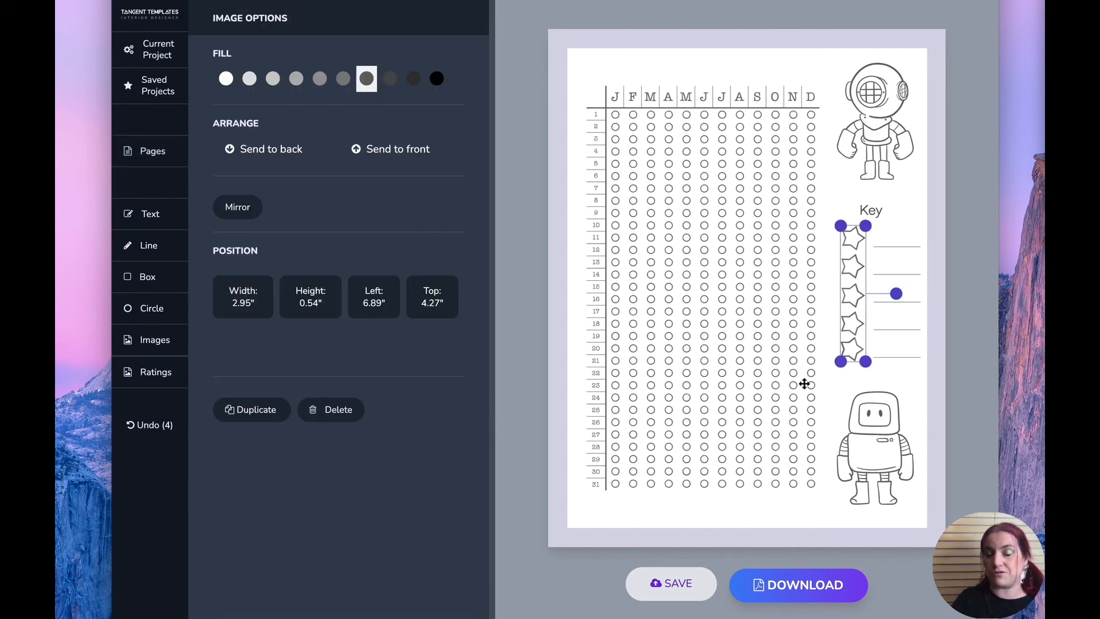
click(758, 535)
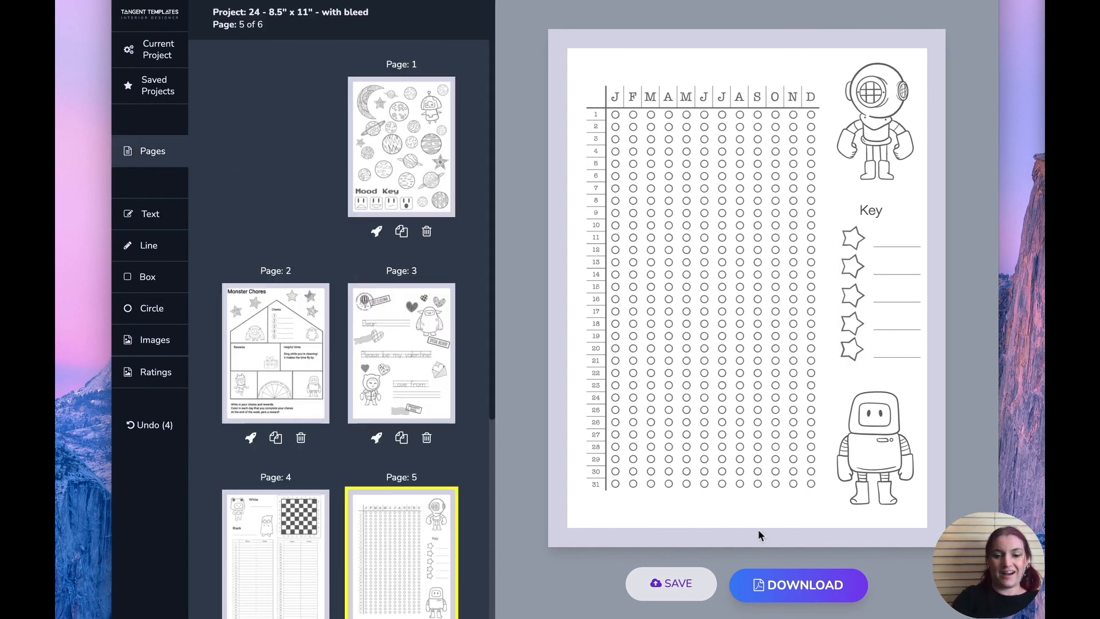